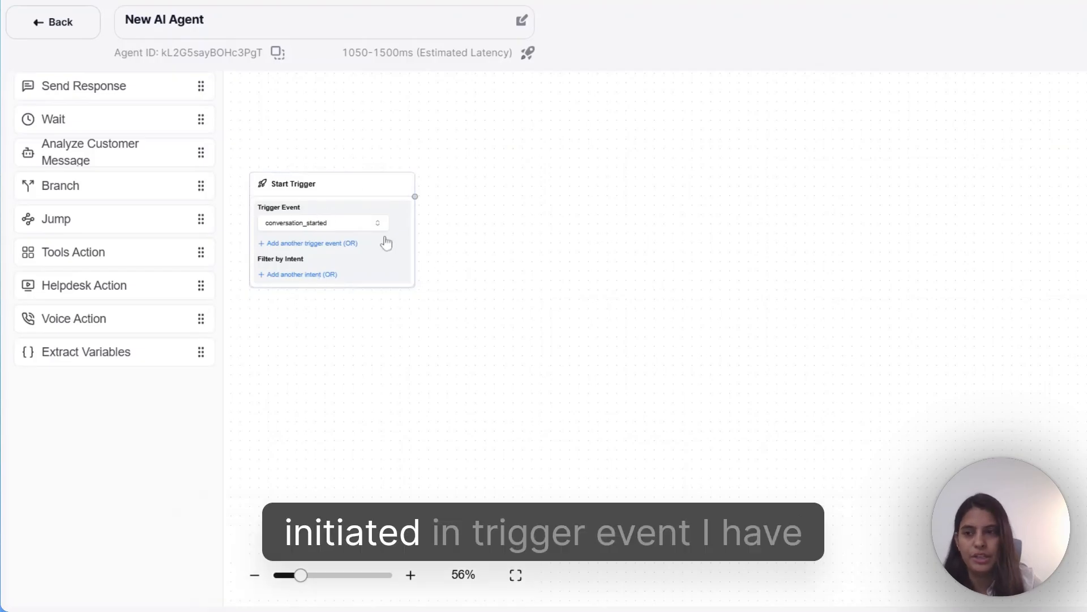
- Set the Start Trigger's trigger event to conversation_started
click(304, 230)
click(304, 230)
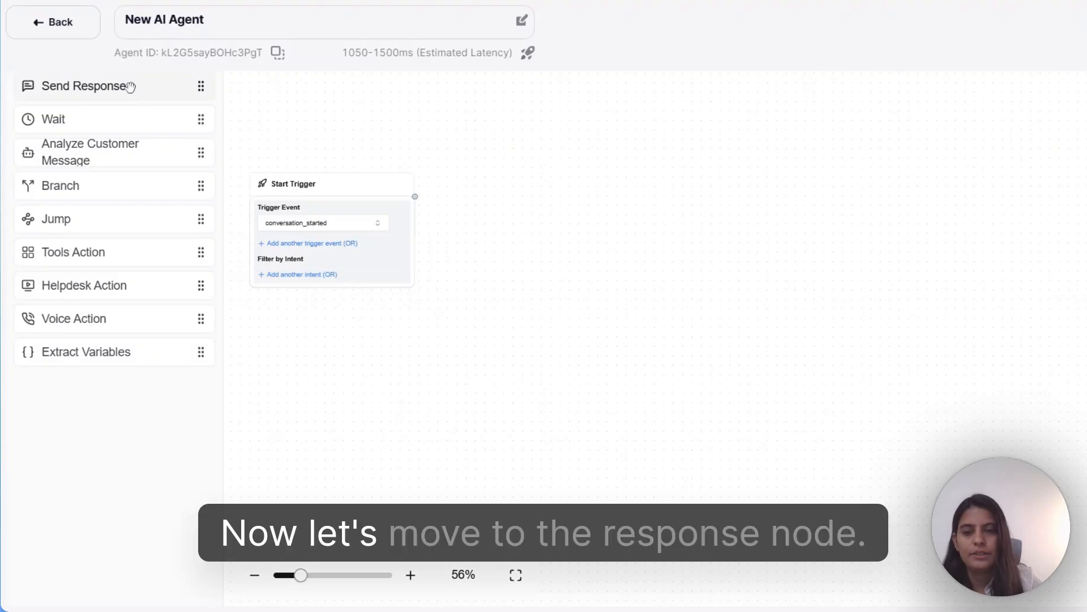
- Add a Send Response node and rename it Response2
click(129, 89)
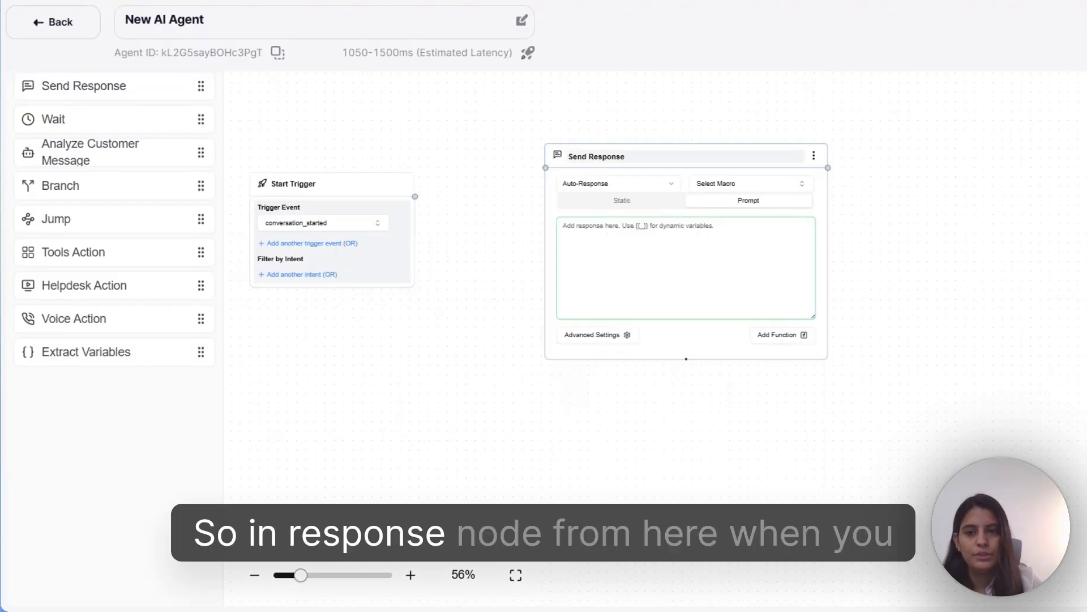
click(596, 157)
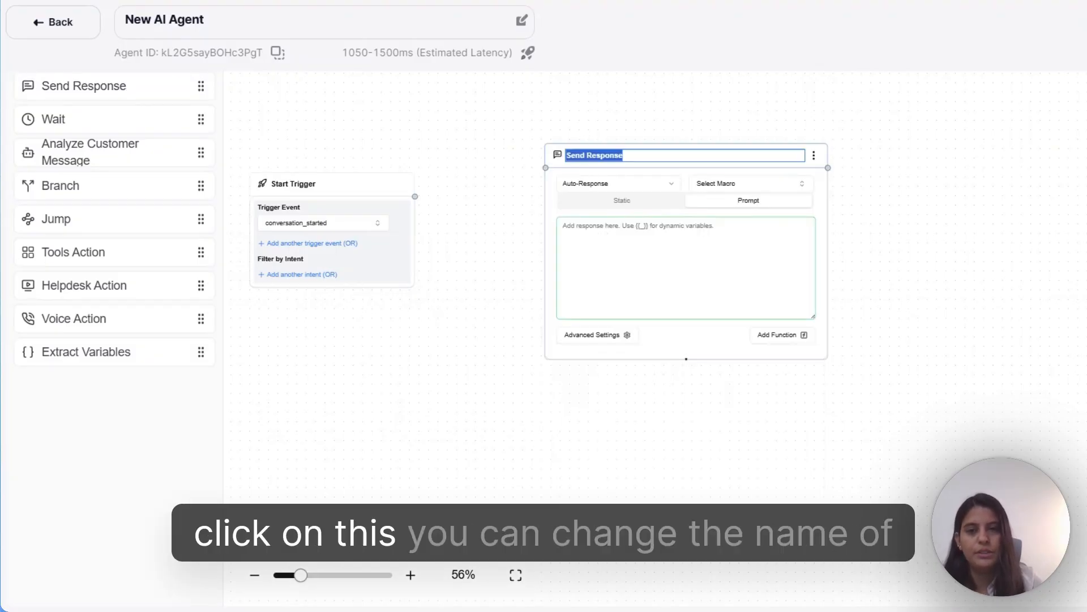
text(Respon)
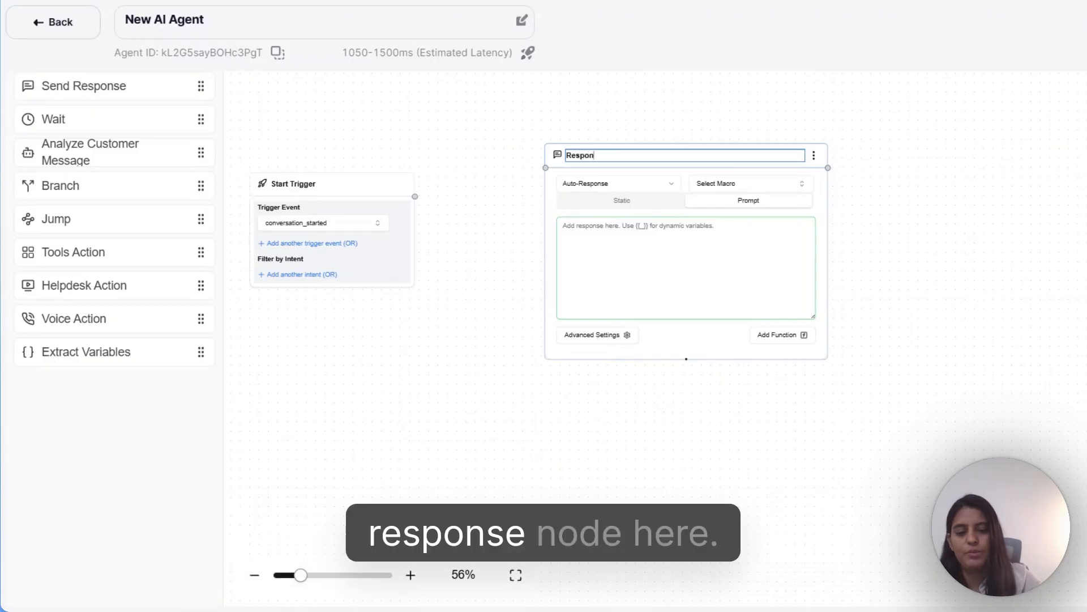
text(se2)
key(Return)
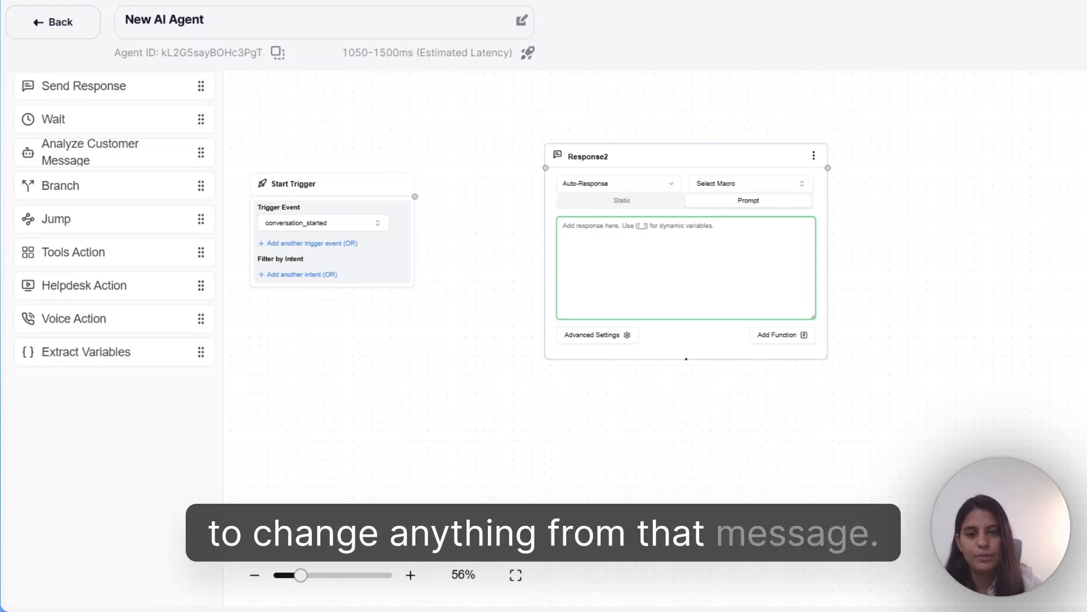
- Keep Response2 in Prompt mode after trying Static, and view the functions it can add
click(635, 203)
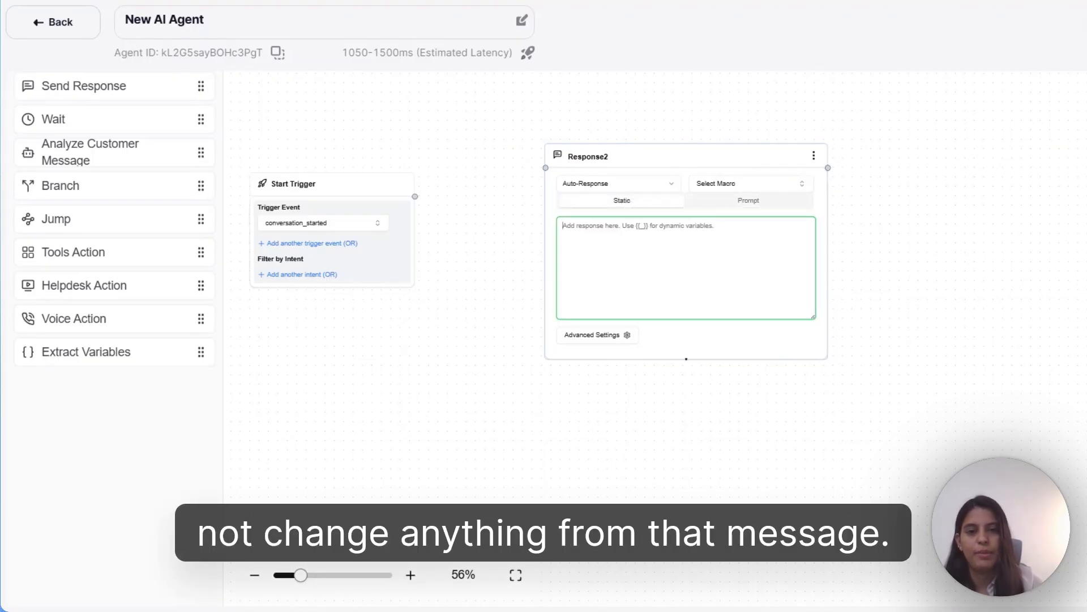
click(726, 204)
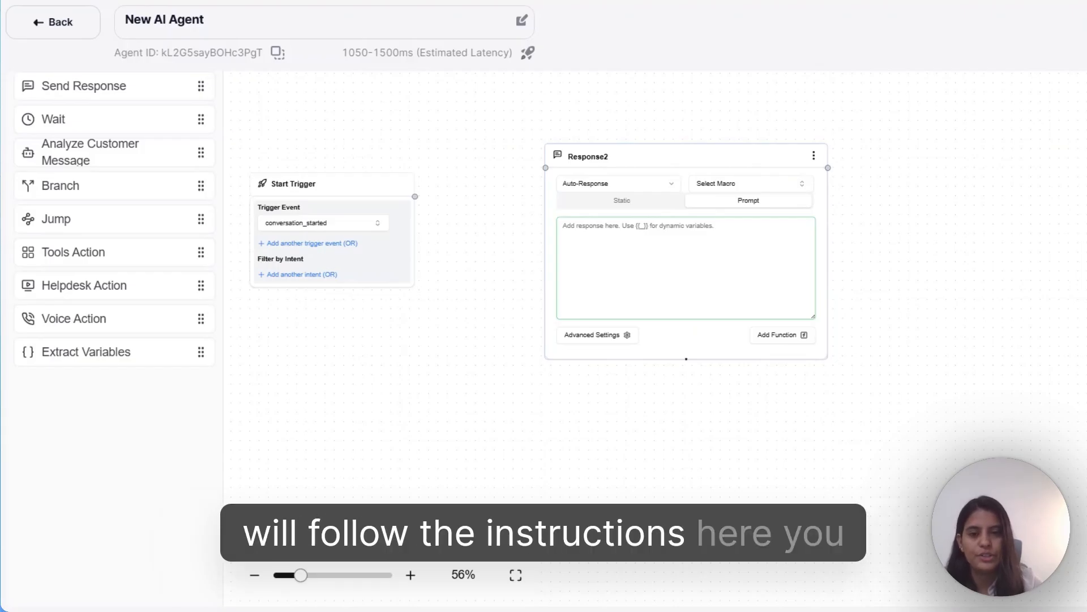
click(798, 337)
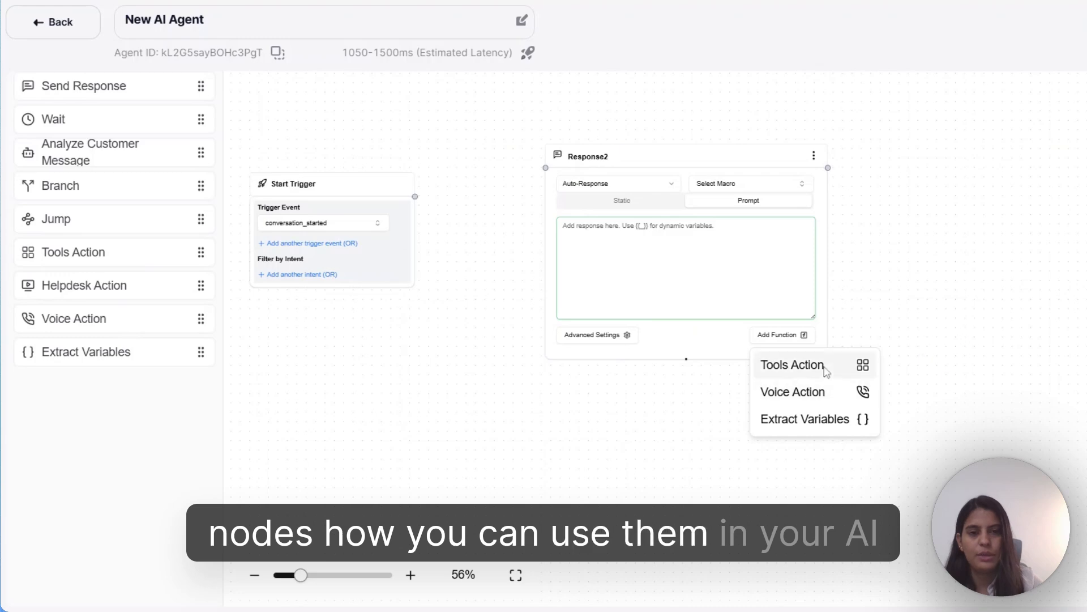
- Place a Wait node at the top right, try a 30-minute delay, then keep the customer-message event
drag(200, 119, 996, 175)
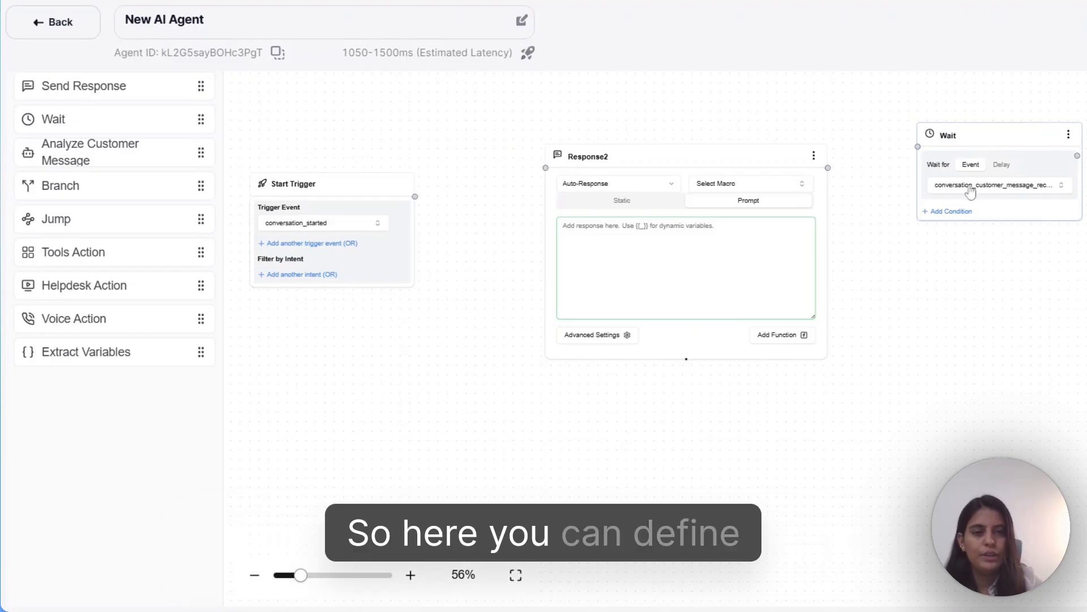
click(1002, 165)
click(997, 186)
text(30)
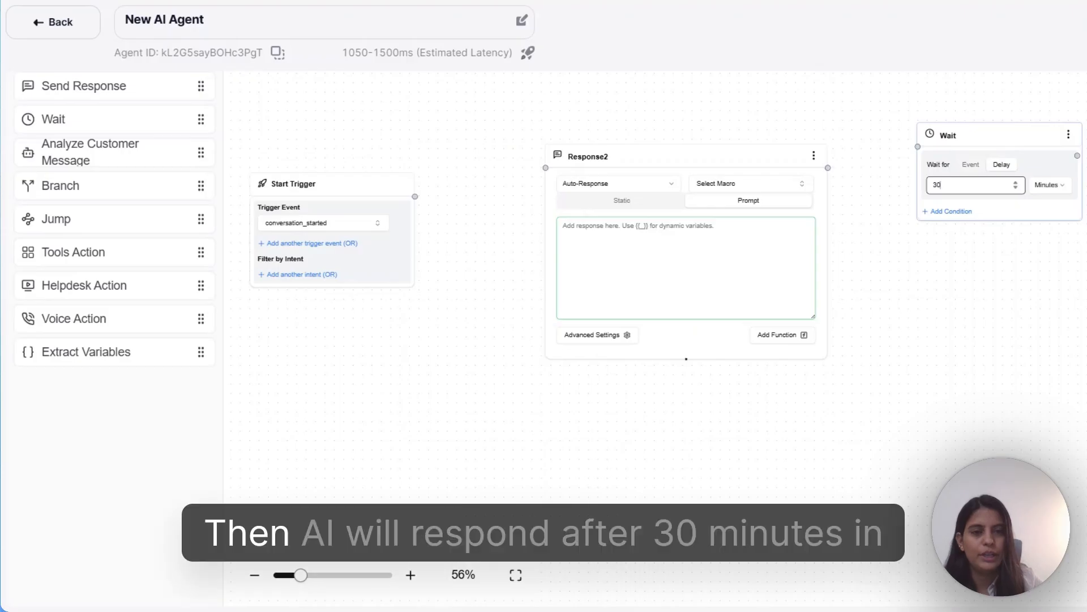
click(971, 165)
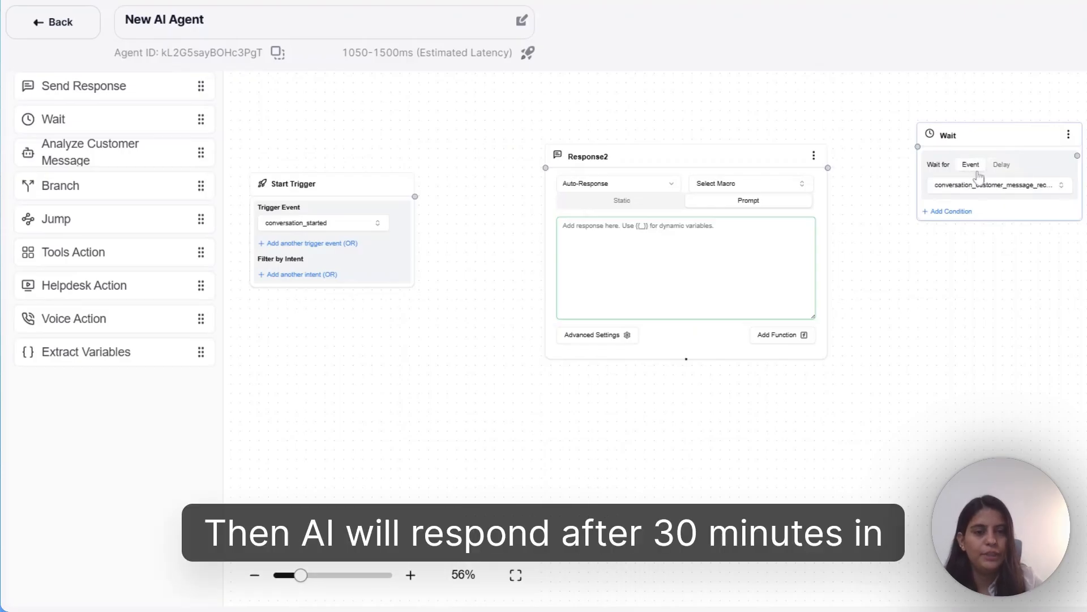
click(1007, 190)
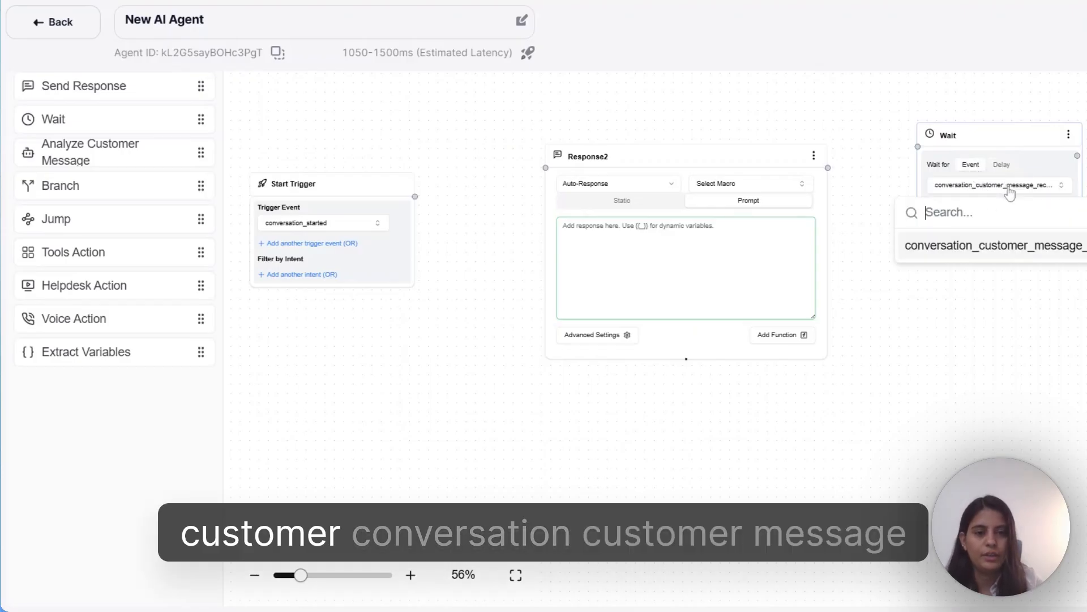
click(1009, 189)
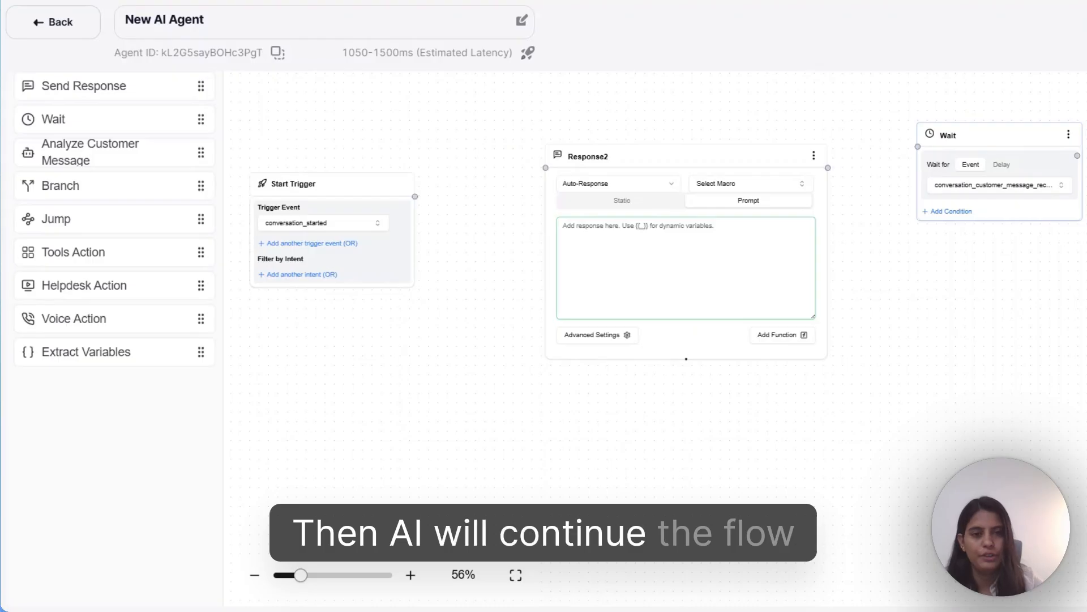
- Add Analyze Customer Message with condition 'customer is ready to get 30%' and Response2 reply 'congrats'
click(134, 156)
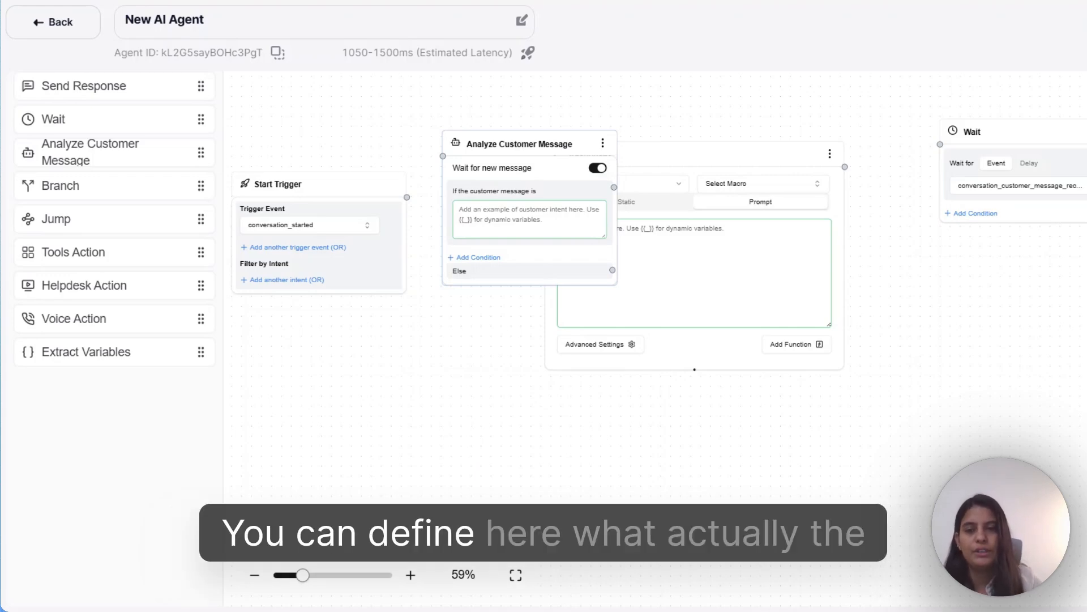
click(529, 219)
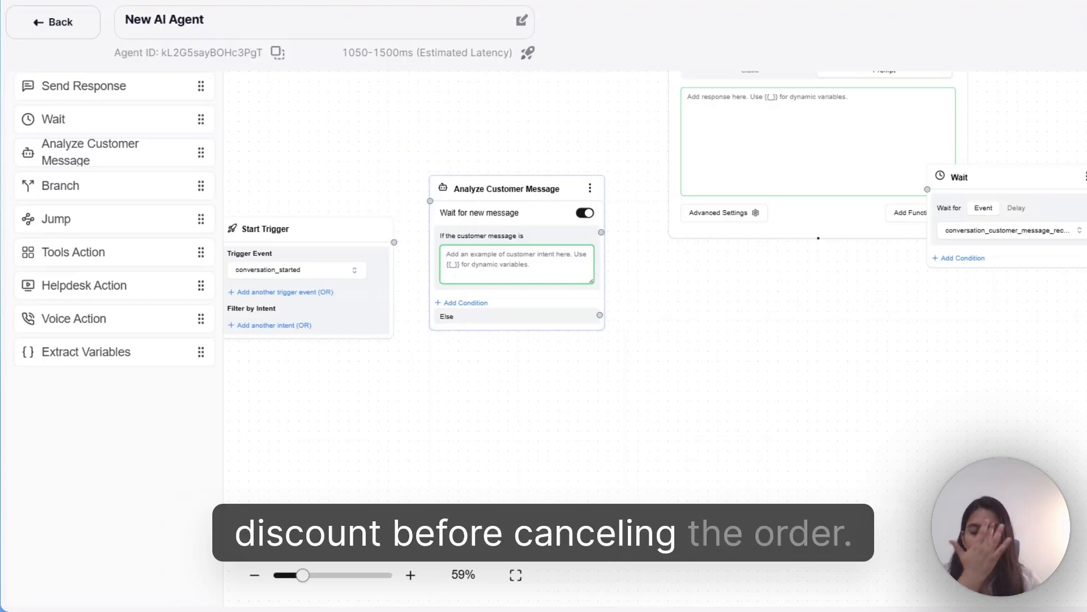
text(cu)
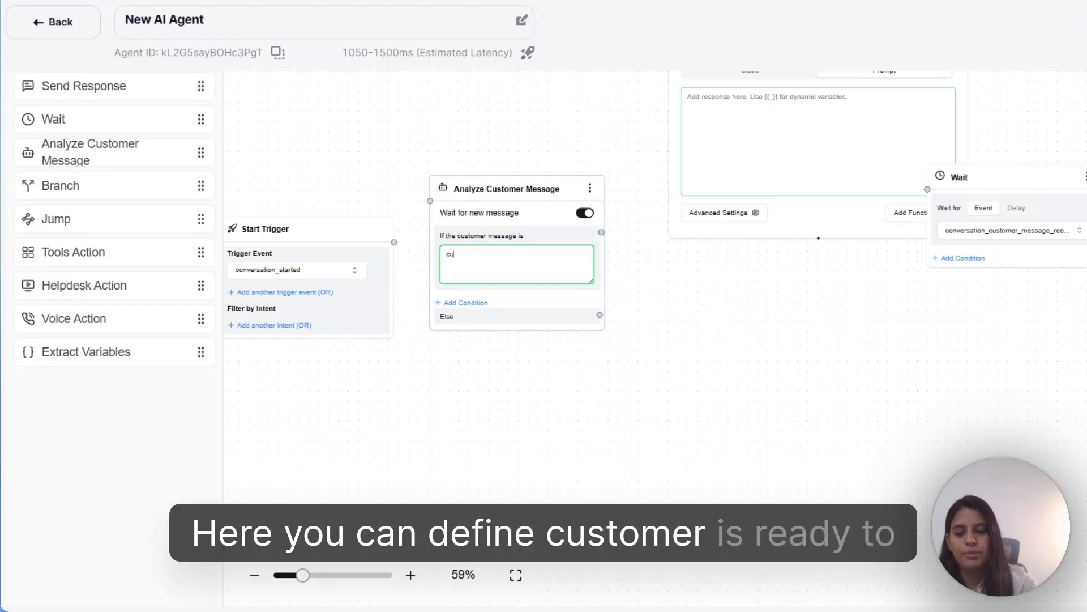
text(stomer is ready to get 30% discount)
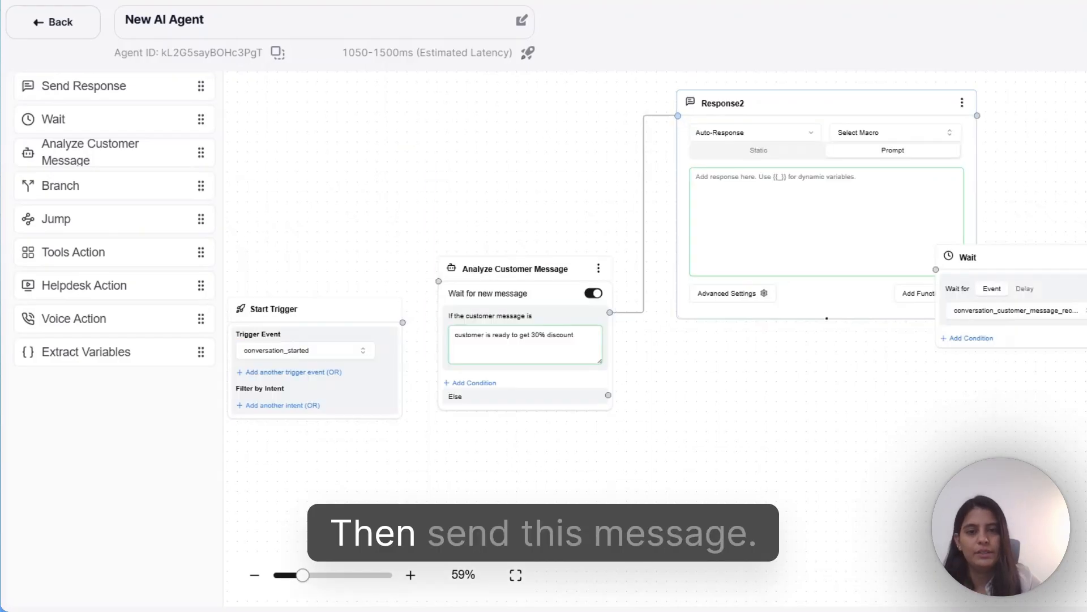
click(702, 177)
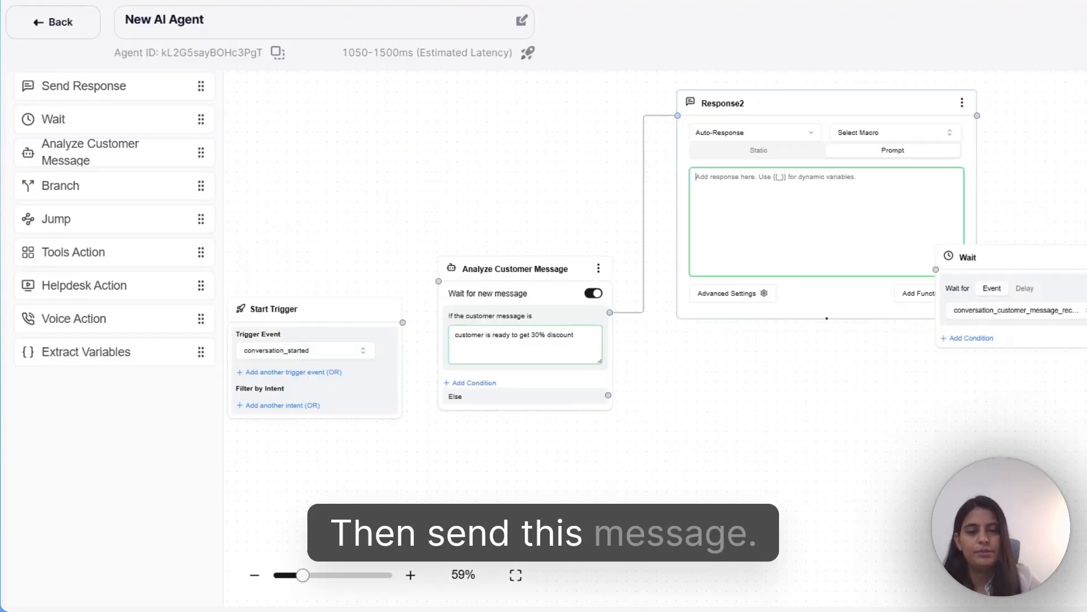
text(congrats)
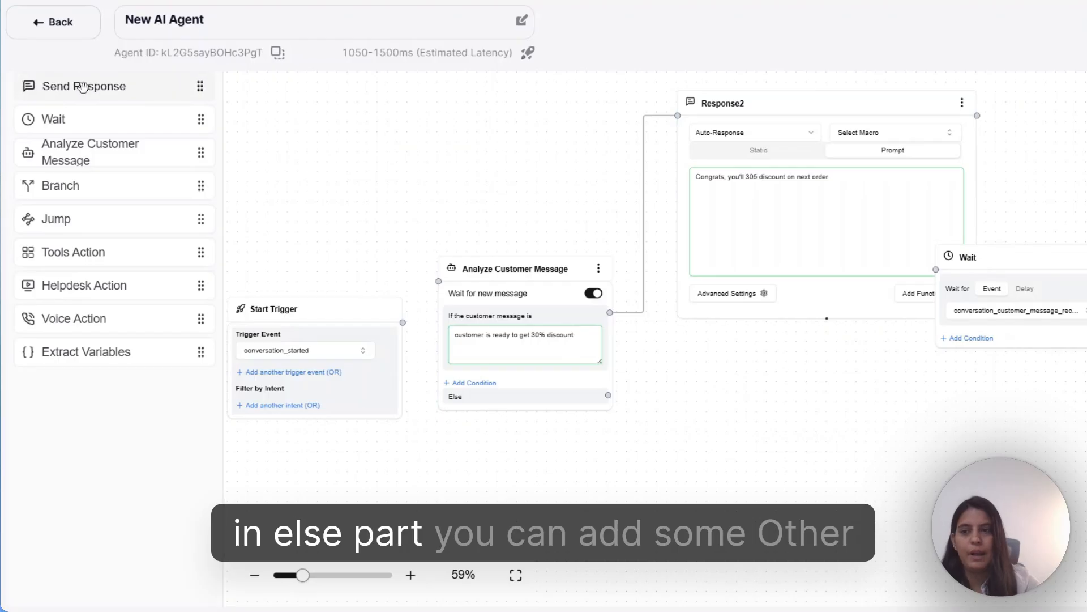
- Add a Send Response node for the Else path replying 'Ok i will cancel your order'
drag(92, 85, 838, 391)
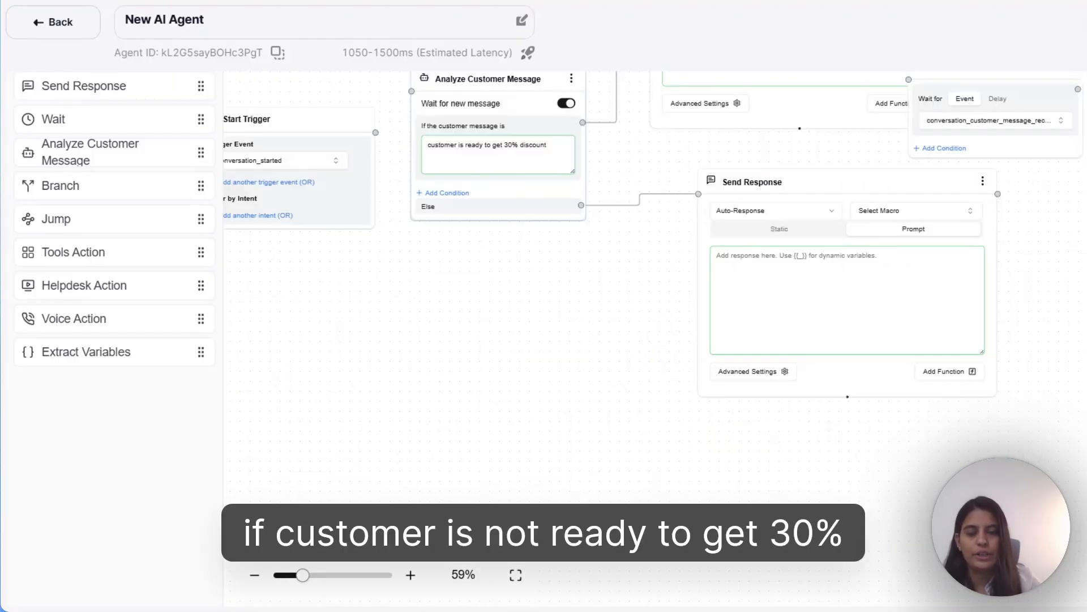
click(847, 299)
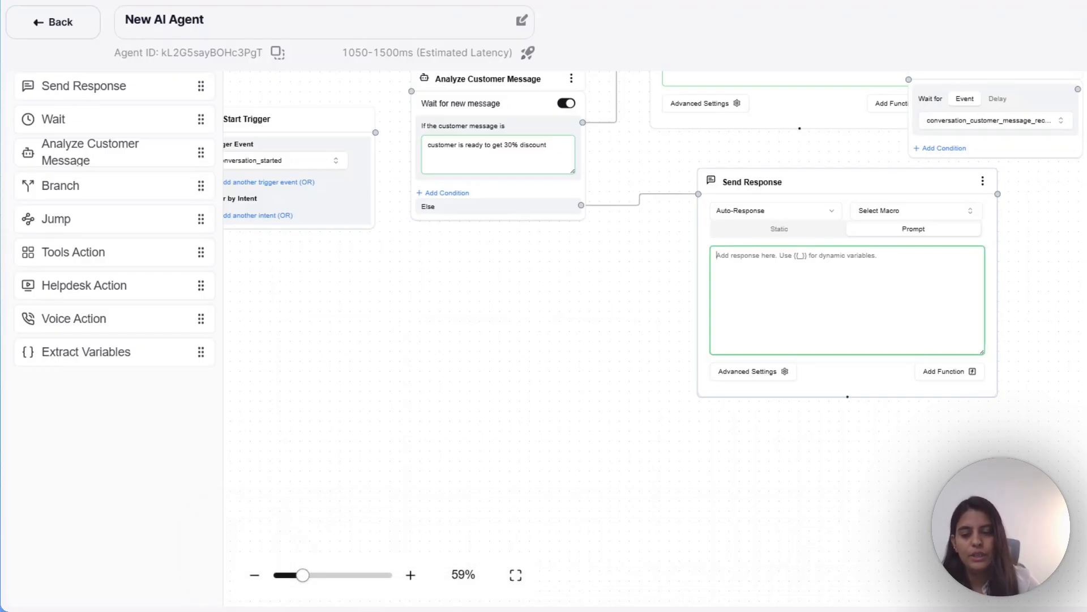
text(Ok i will cancel your order)
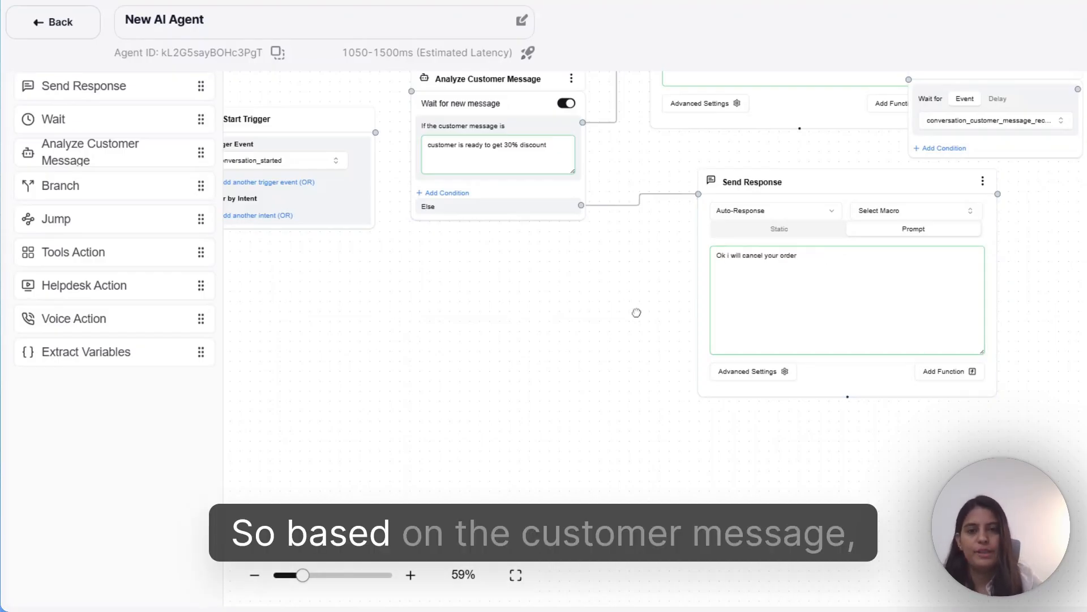
drag(636, 311, 693, 467)
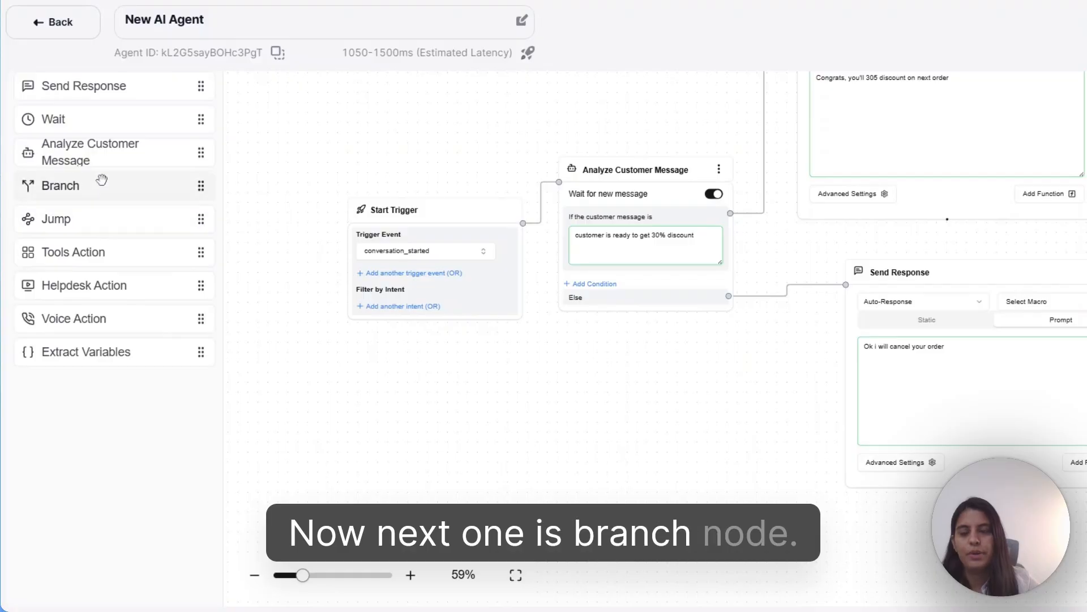
- Add a Branch node to the canvas, keeping the all-conditions match
drag(102, 180, 501, 262)
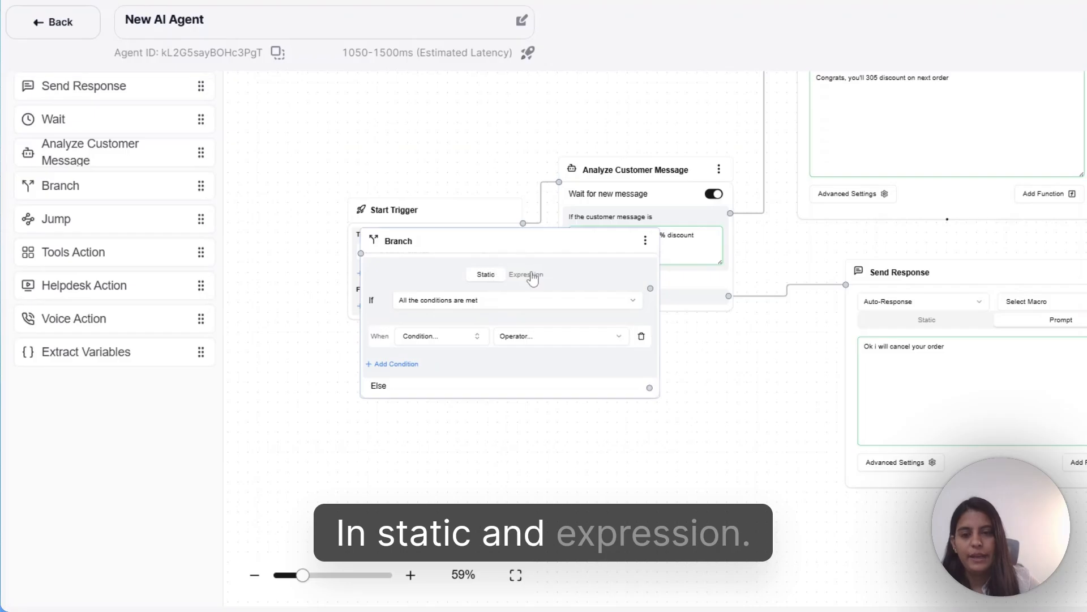
click(461, 305)
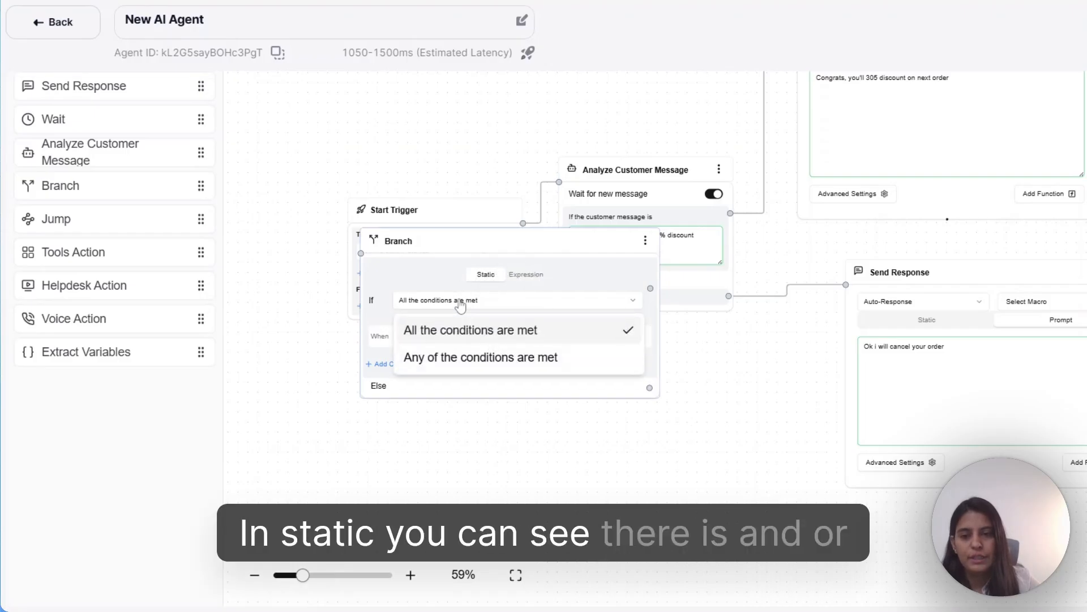
click(389, 275)
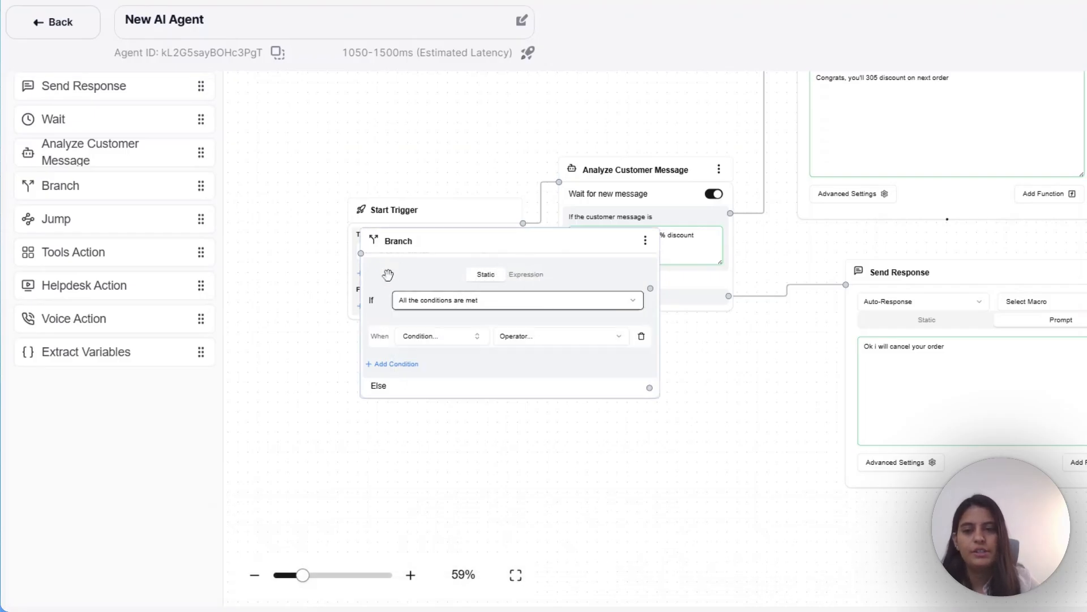
click(435, 338)
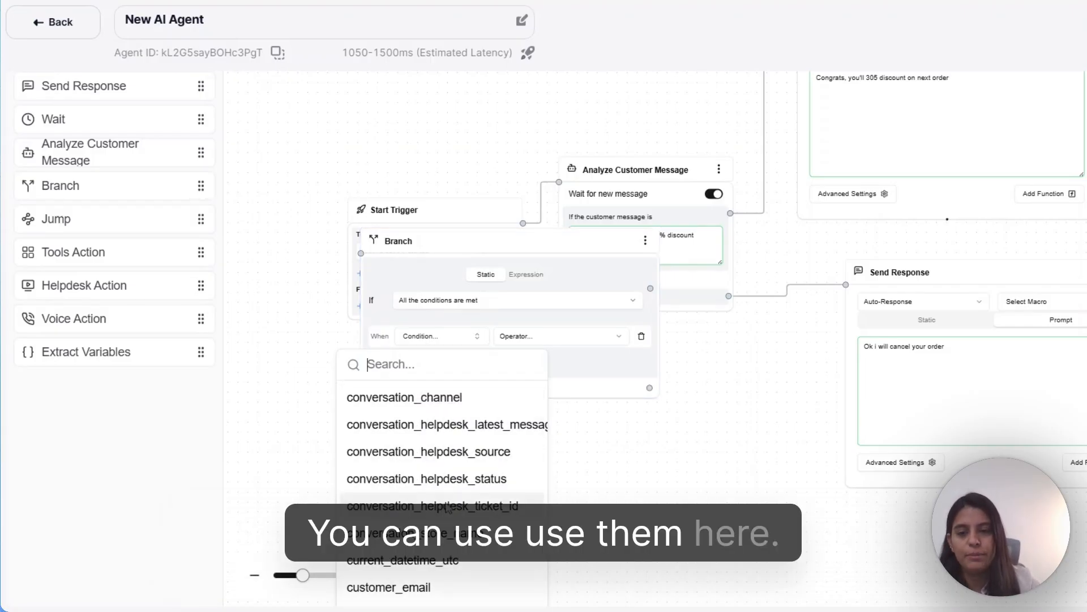
- Paste the conversation.channel check into the Branch expression, move it below Start Trigger, and unlink Analyze
click(526, 275)
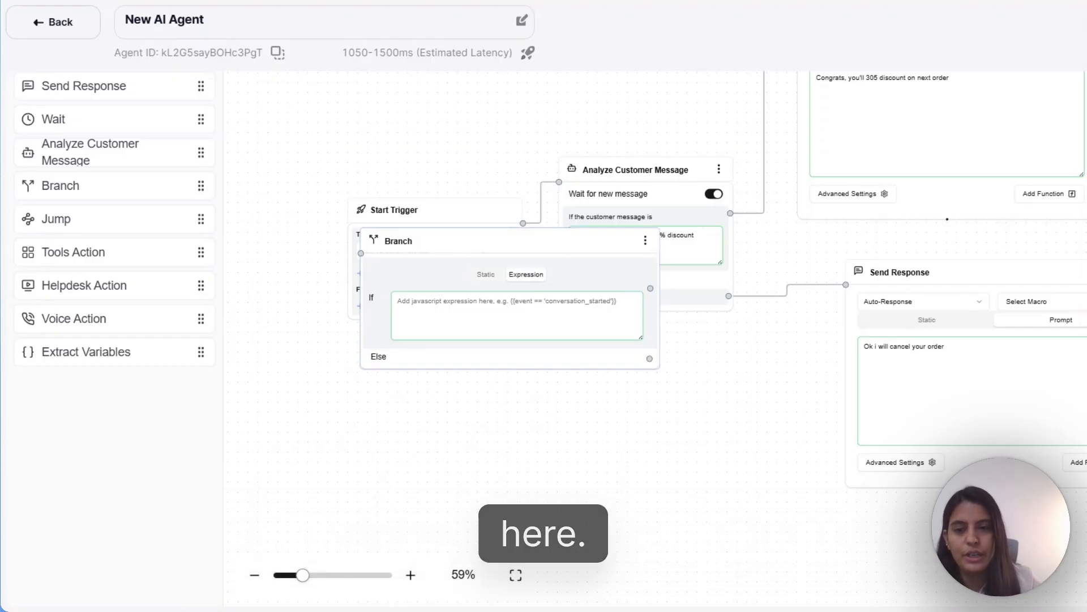
click(517, 315)
text(conversation.channel === 'email' || conversation.channel === 'chat' || conversation.channel === 'contact_form' || conversation.channel === 'phone')
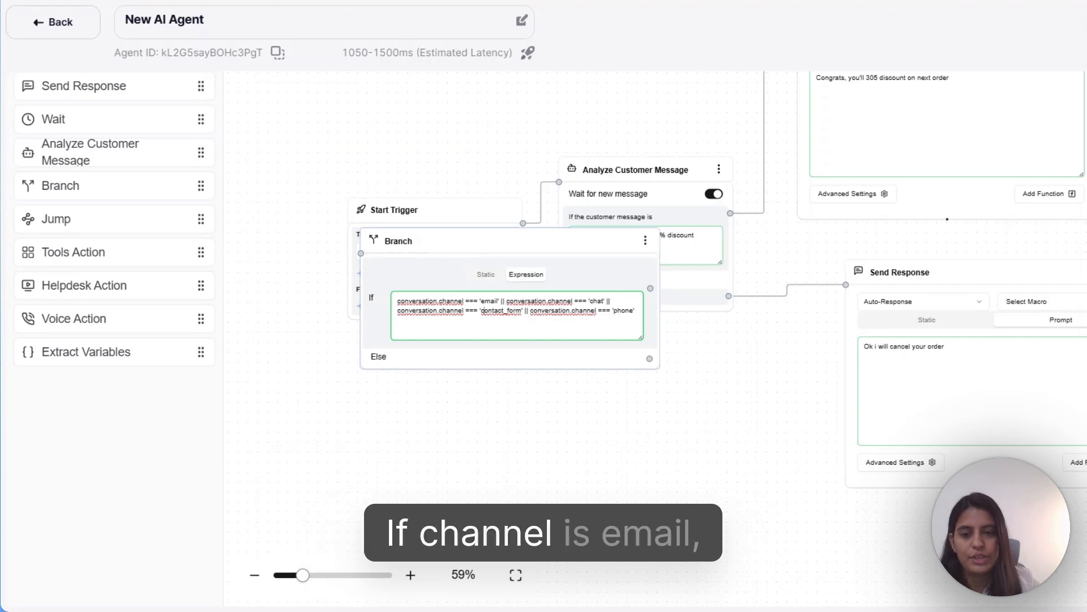
click(545, 255)
drag(545, 256, 530, 382)
click(541, 202)
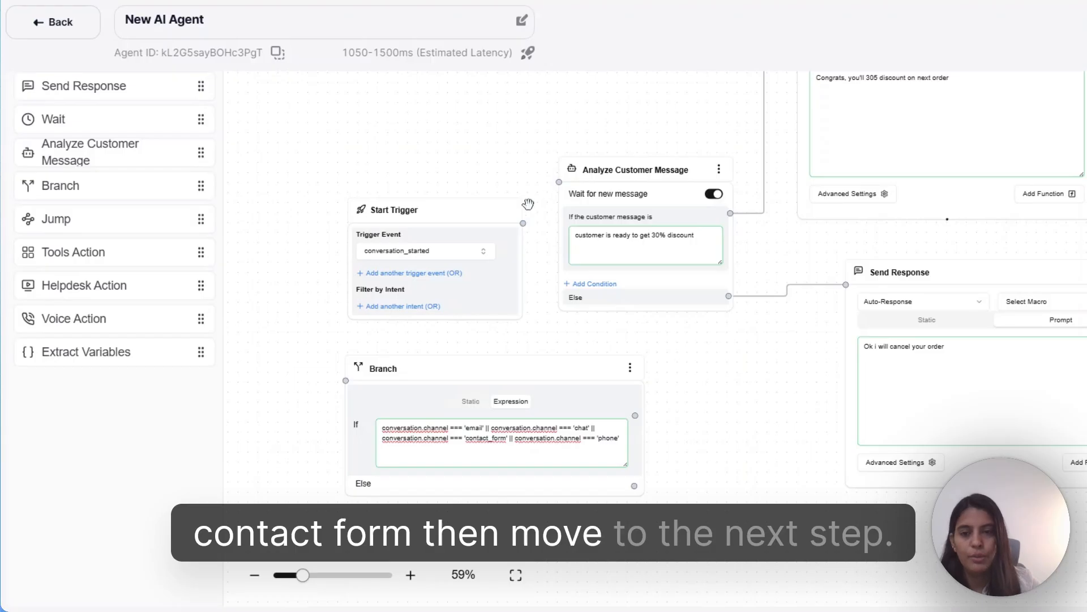
- Connect Start Trigger to the Branch, and the Branch's If path to Analyze Customer Message
drag(527, 204, 350, 385)
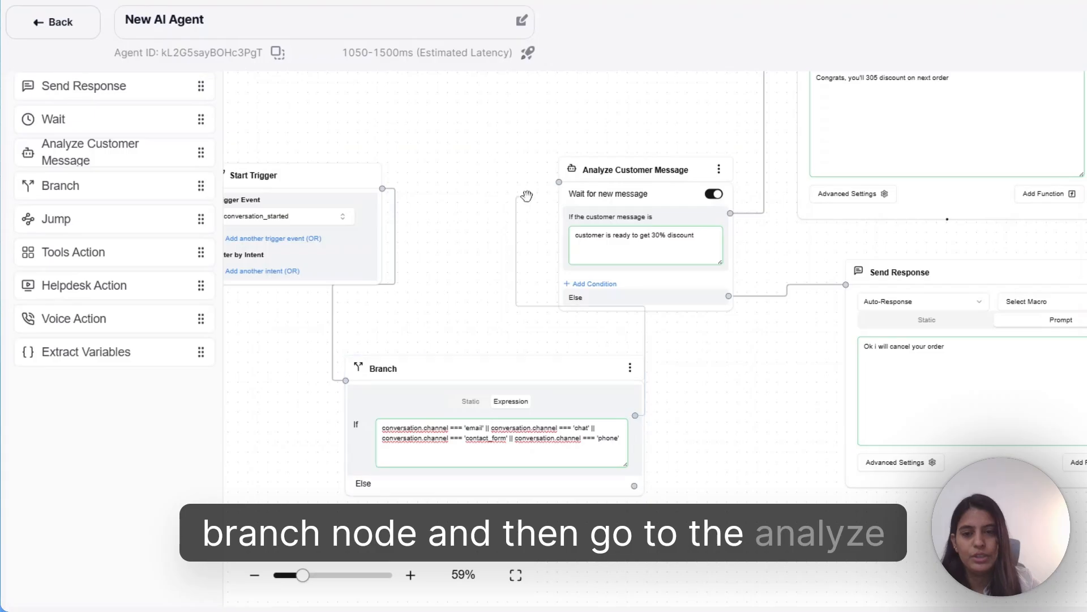
drag(527, 196, 559, 181)
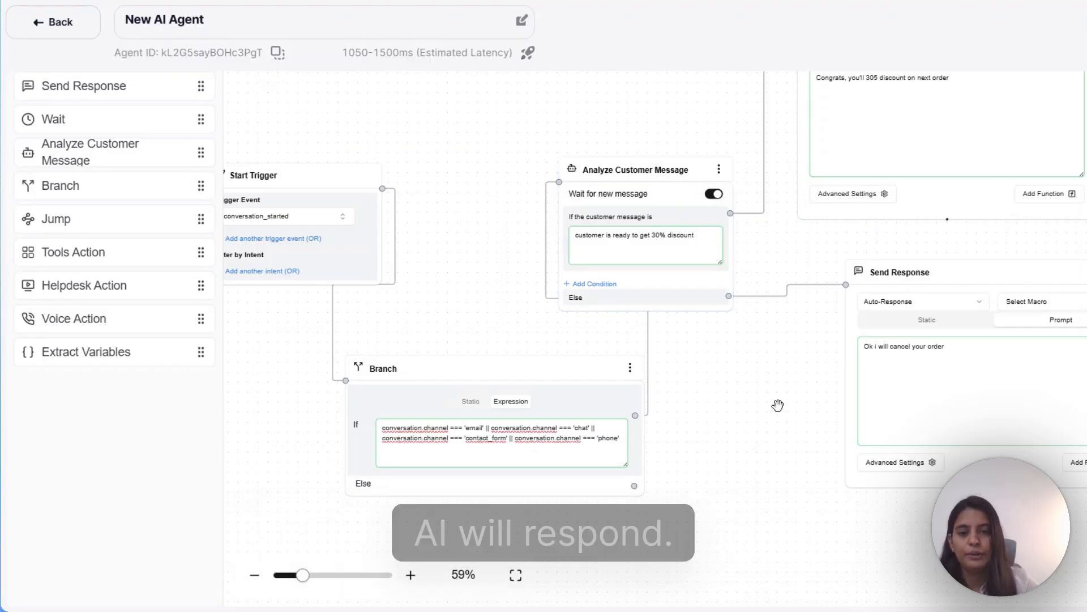
scroll(777, 405, down, 3)
- Add a Jump node with intent 'to transfer the call to a human agent' and a Voice Action beside it
drag(77, 221, 789, 373)
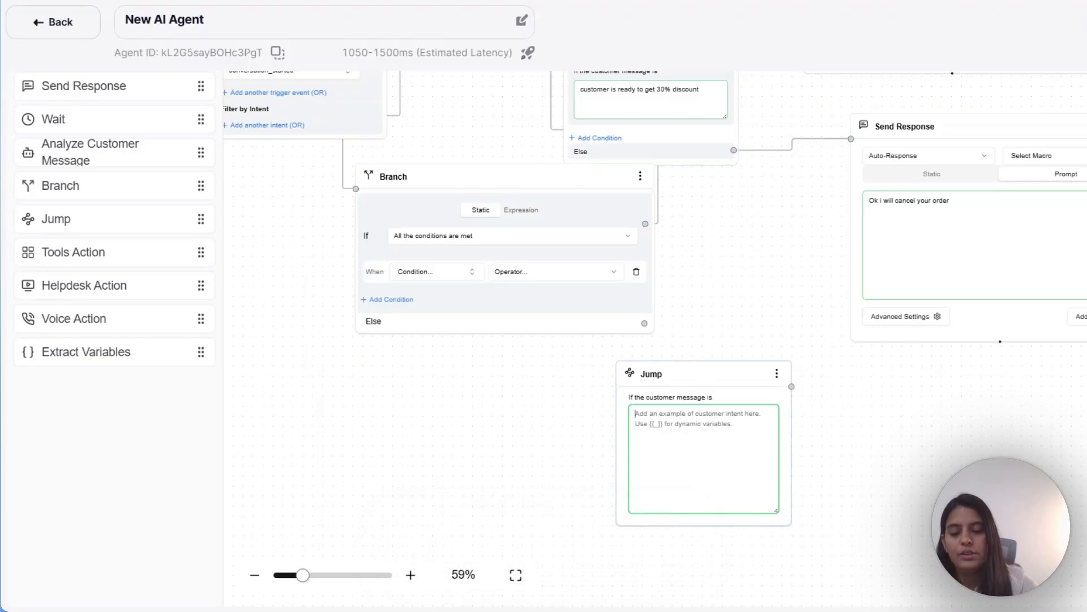
text(to transfer the call)
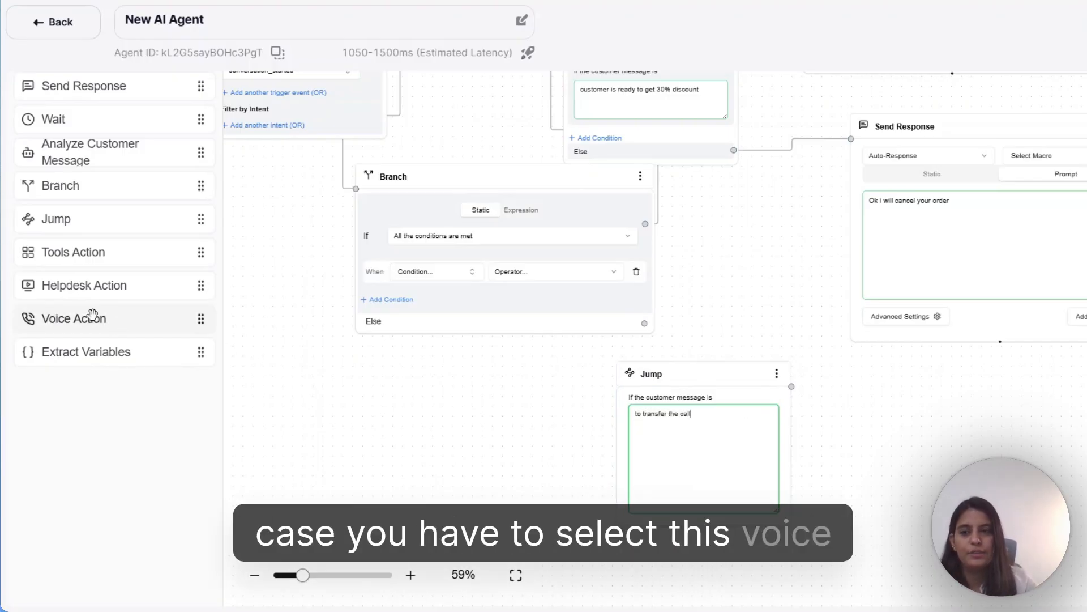
drag(92, 315, 909, 376)
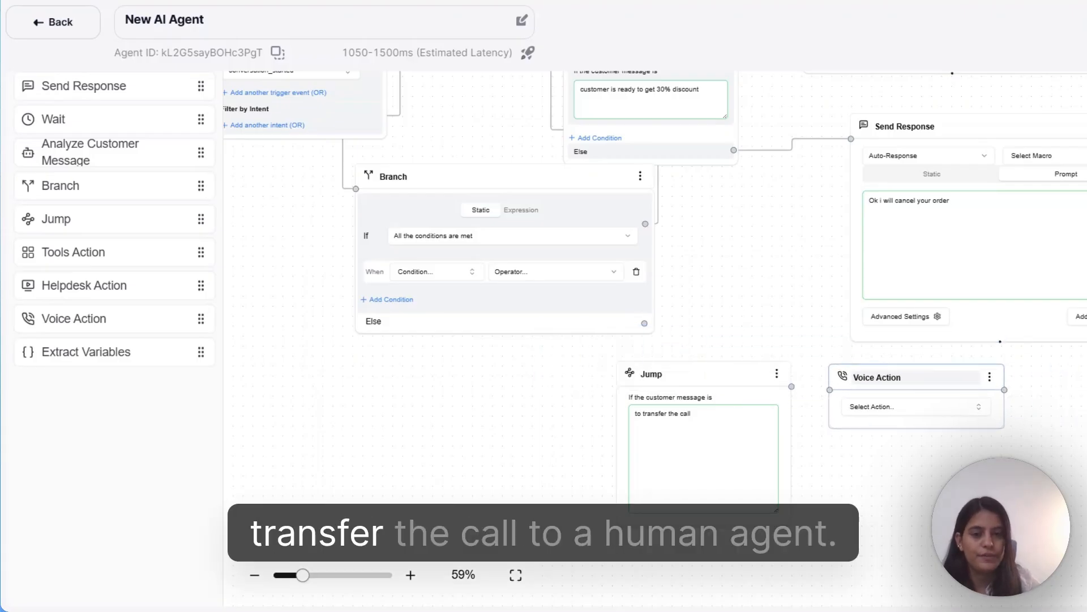
drag(832, 493, 799, 372)
click(674, 311)
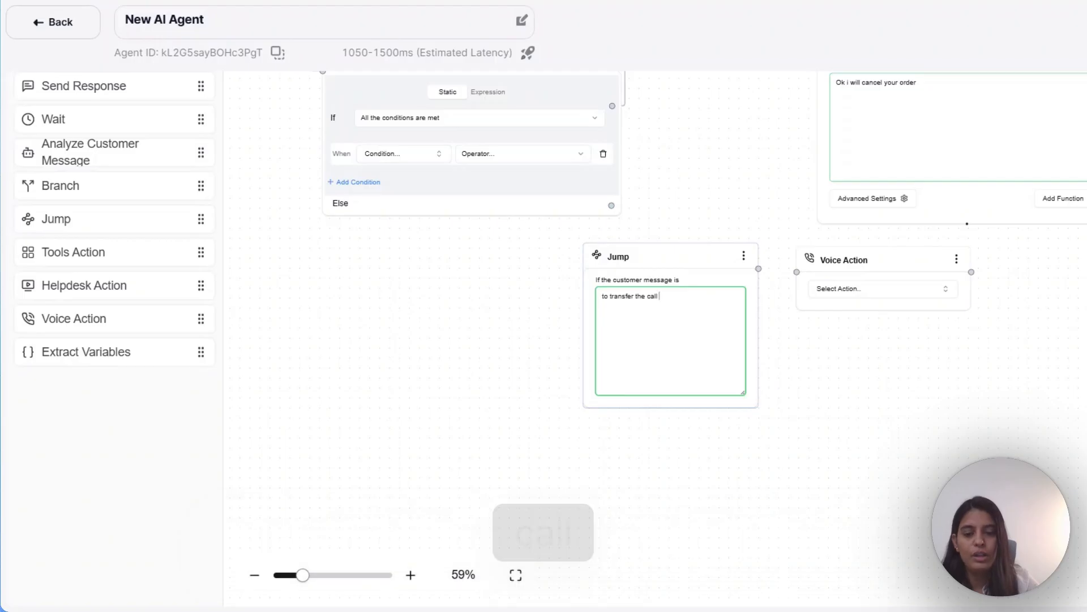
text(to a human agent)
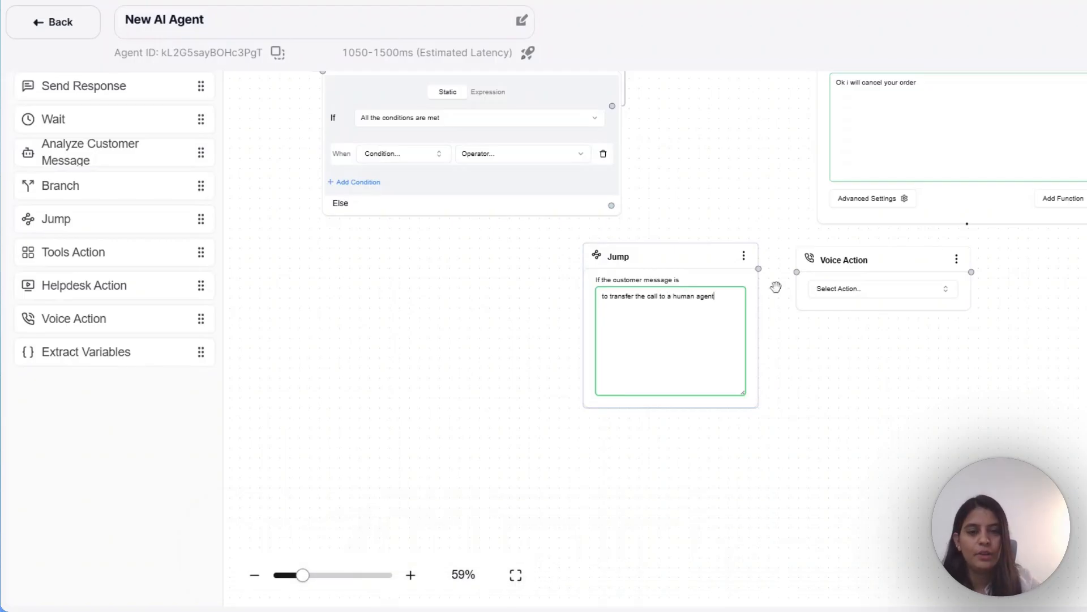
- Link Jump to Voice Action and set it to VOICE_TRANSFER_CALL with a transfer_to phone number
drag(759, 270, 799, 274)
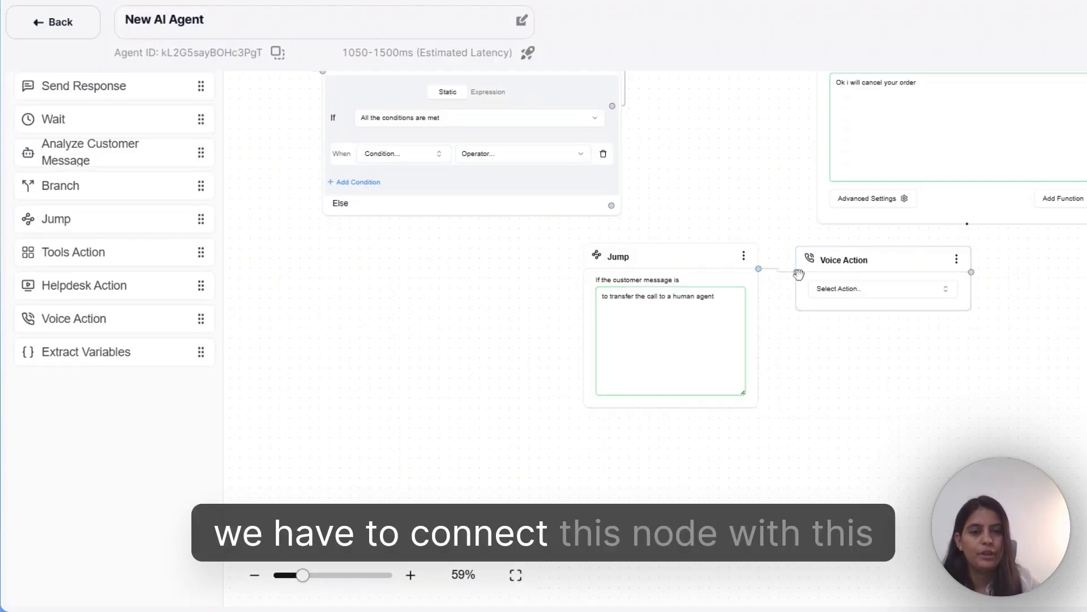
click(871, 293)
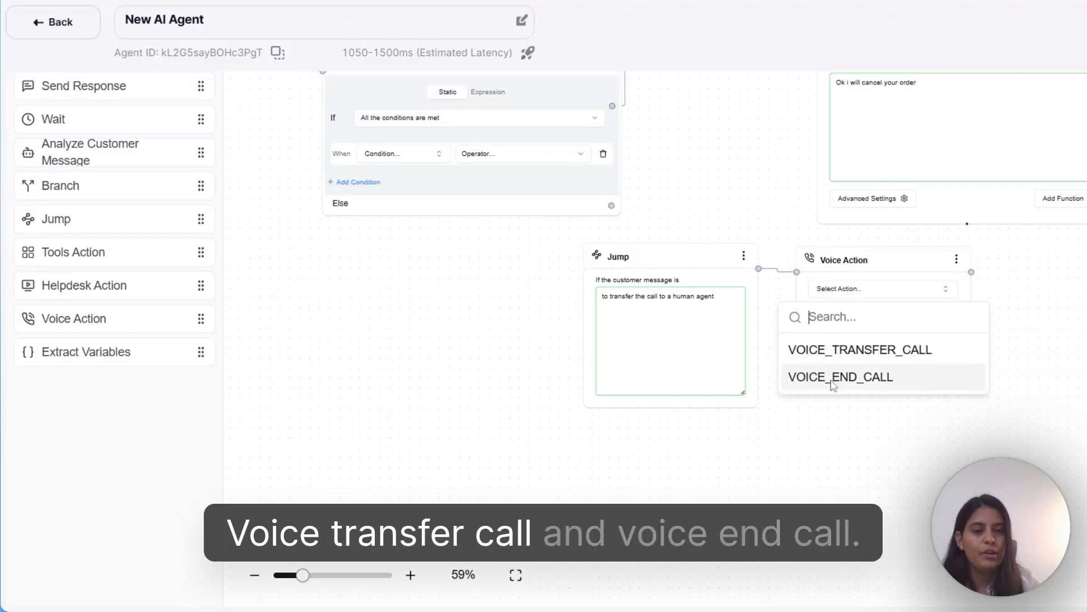
click(863, 348)
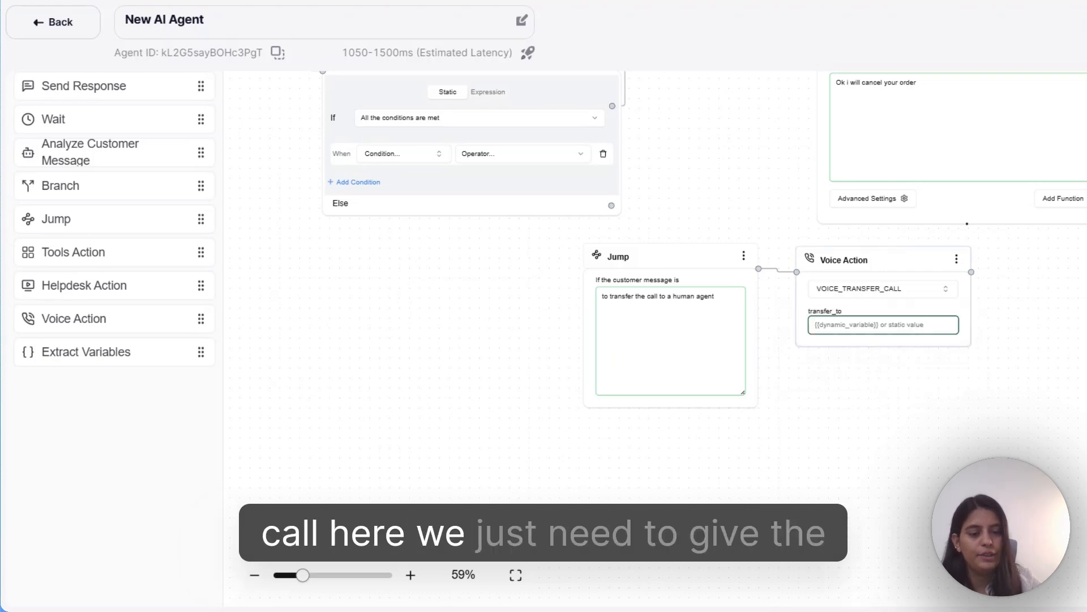
text(919999999999)
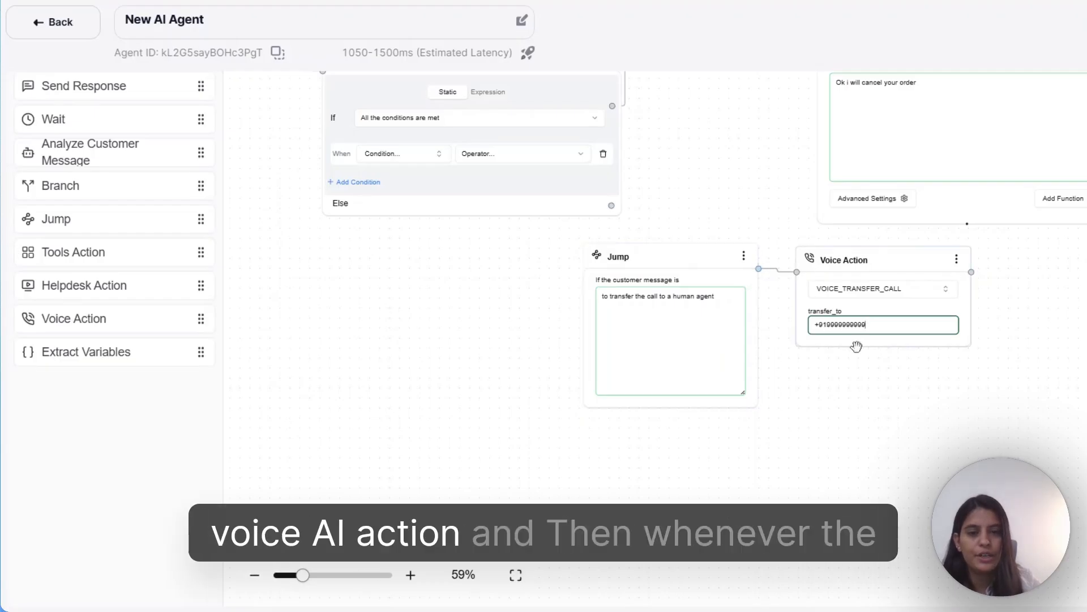
click(671, 317)
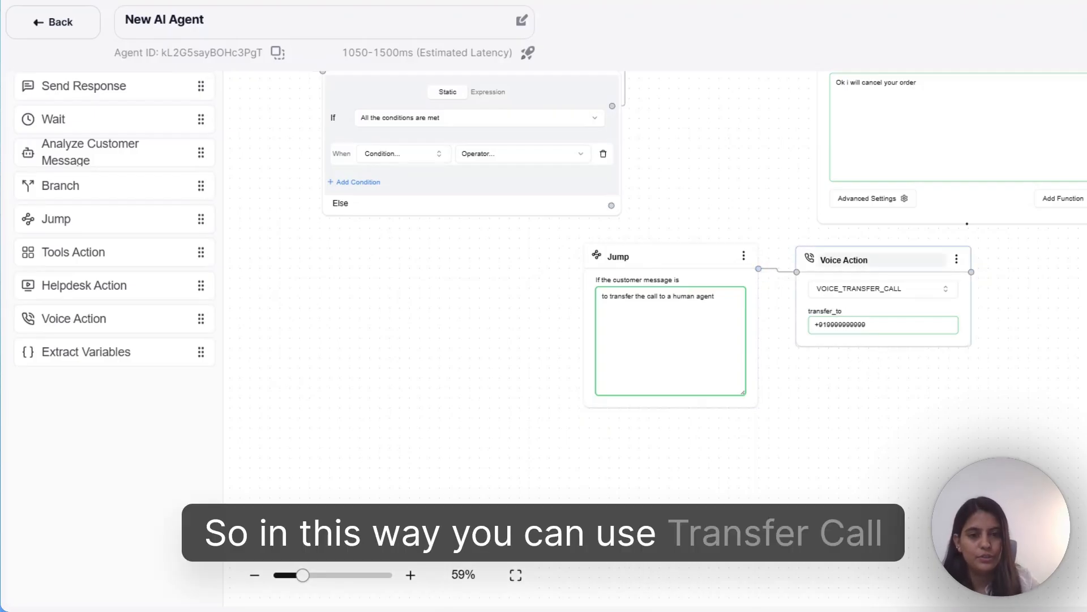
- Rewrite the Jump message to 'saying please end the call'
drag(865, 272, 873, 286)
drag(718, 296, 601, 296)
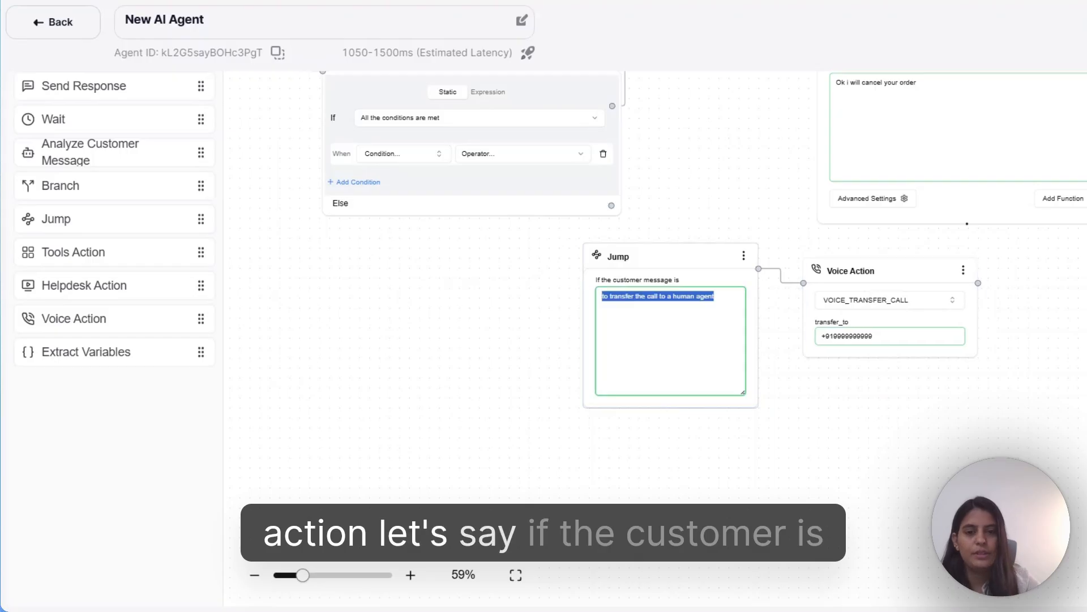
key(BackSpace)
text(saying)
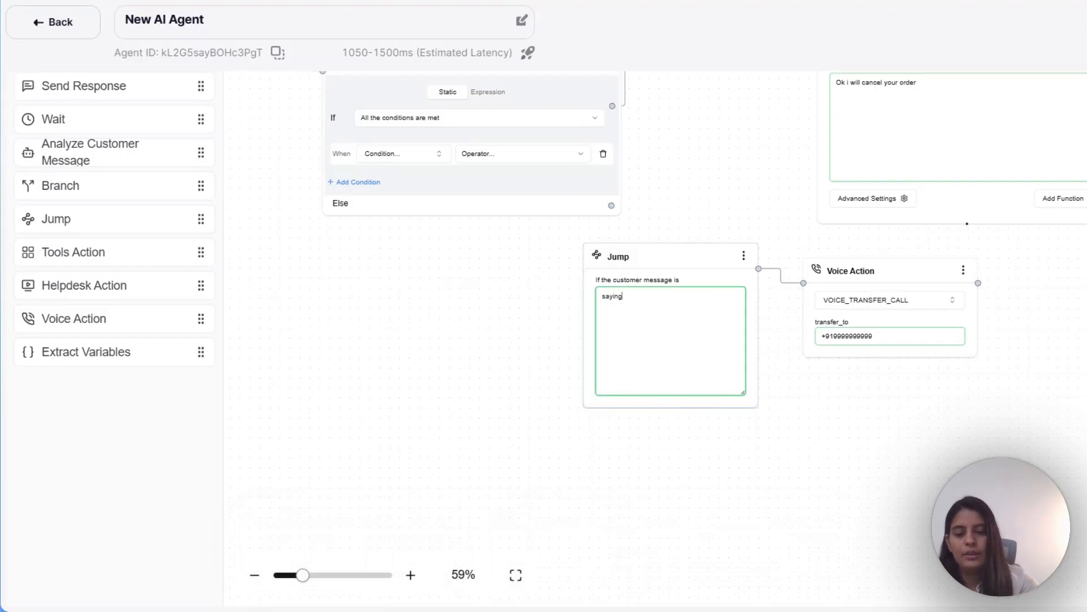
text( please )
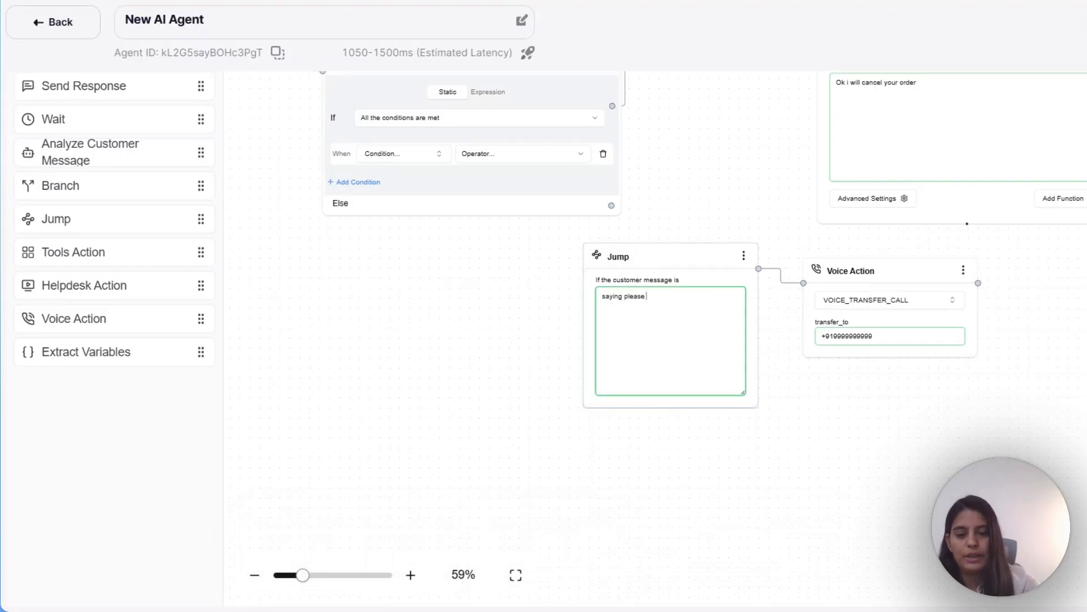
text(end the calll)
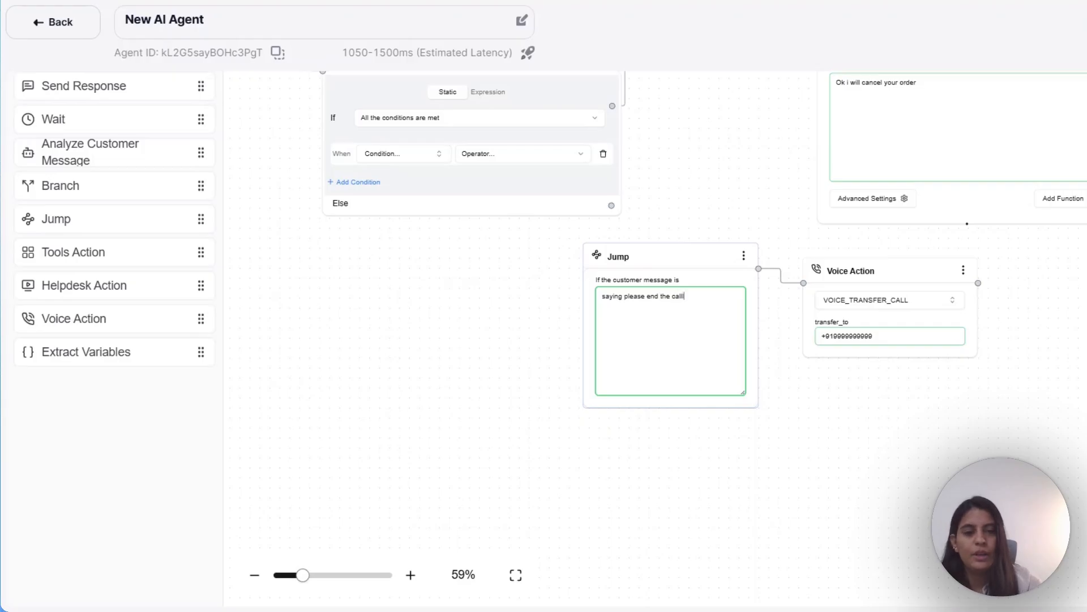
- Switch the voice action to VOICE_END_CALL and add a Helpdesk Action node
click(904, 306)
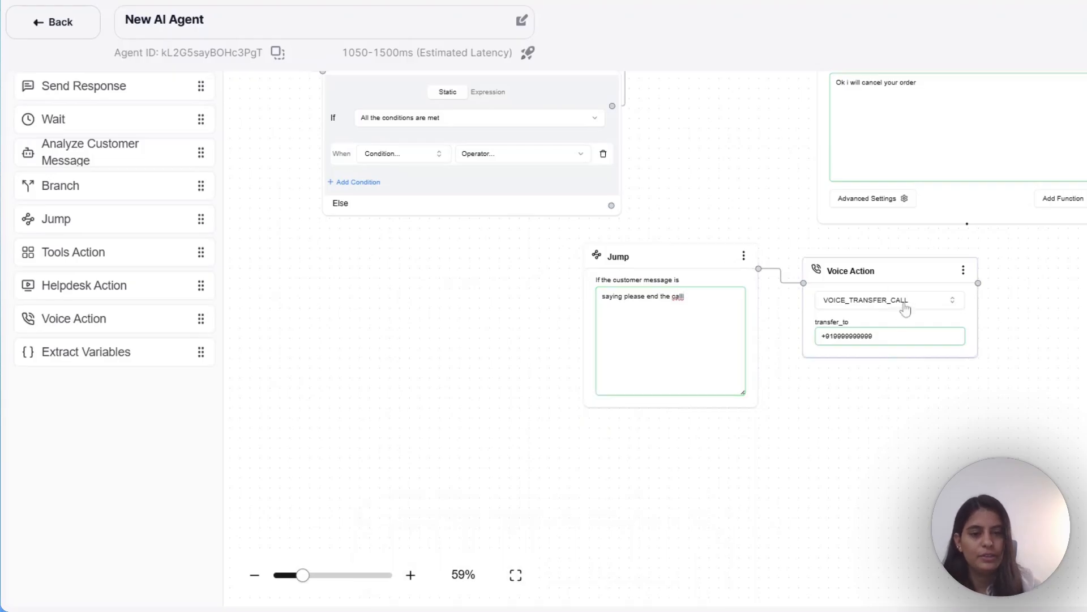
click(858, 393)
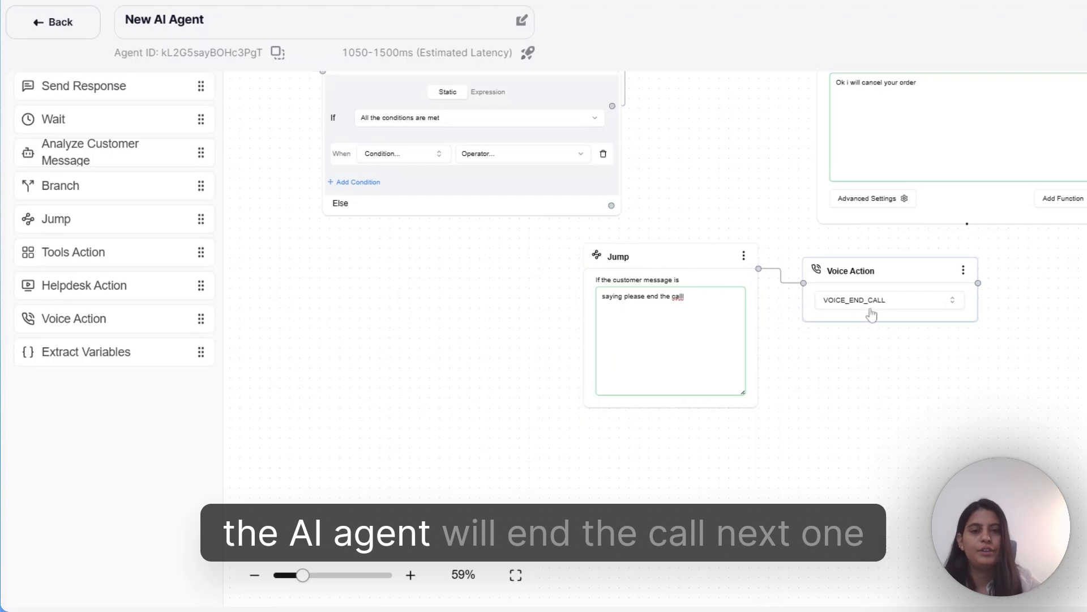
click(85, 285)
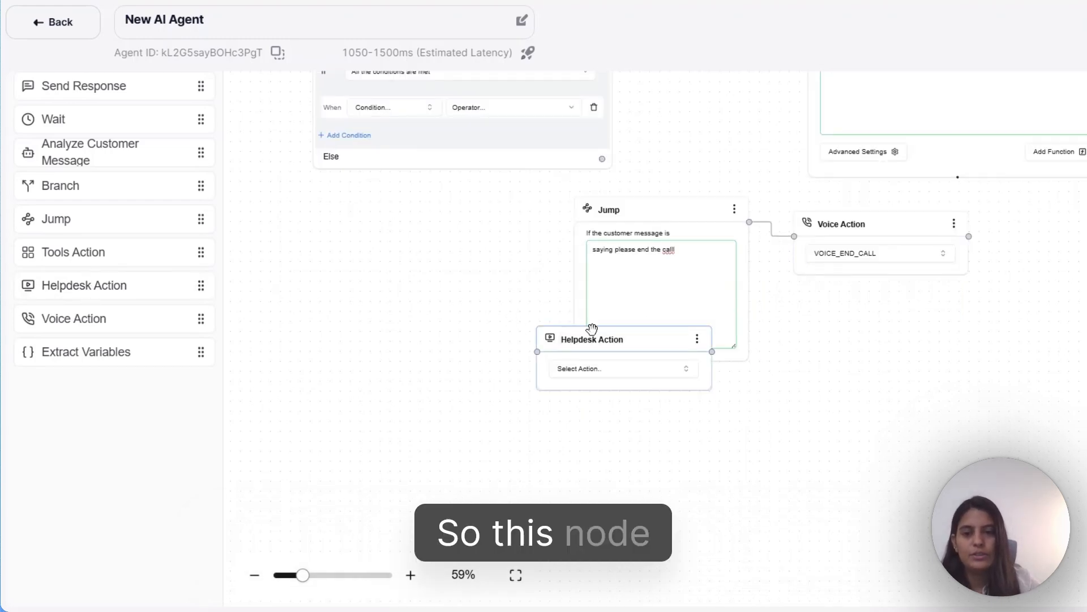
- Move the Helpdesk Action node left of the Jump node and set it to TICKET_SNOOZE in HOURS
drag(609, 387, 412, 314)
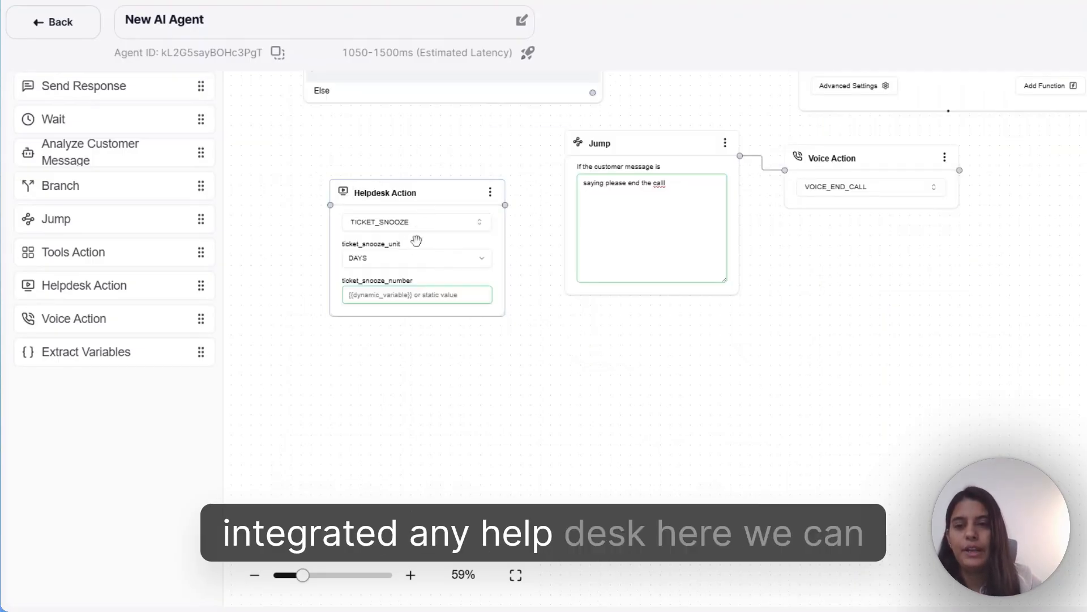
click(424, 229)
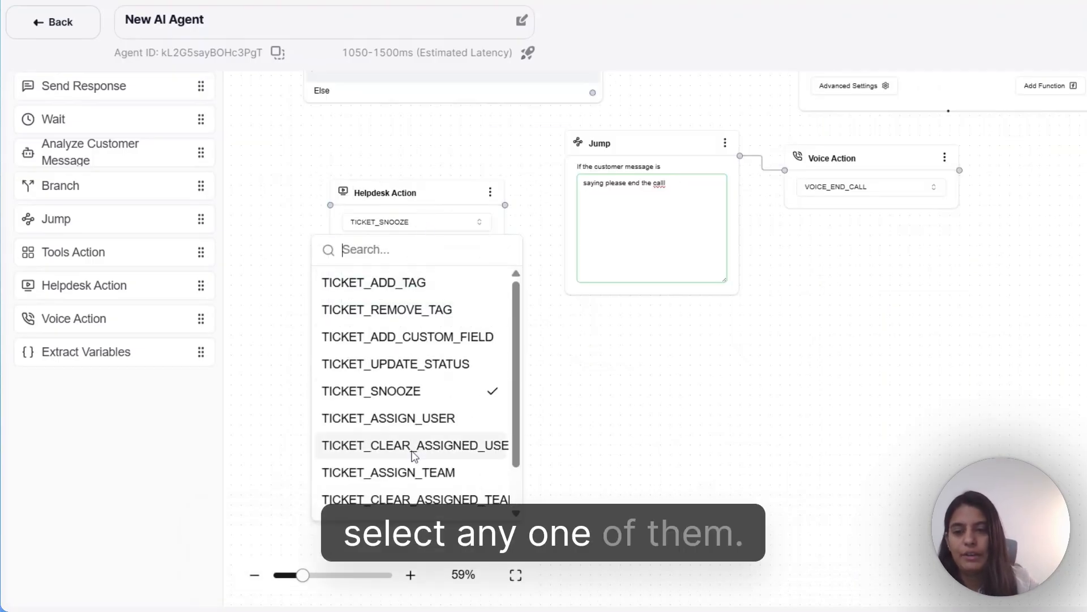
scroll(347, 449, down, 1)
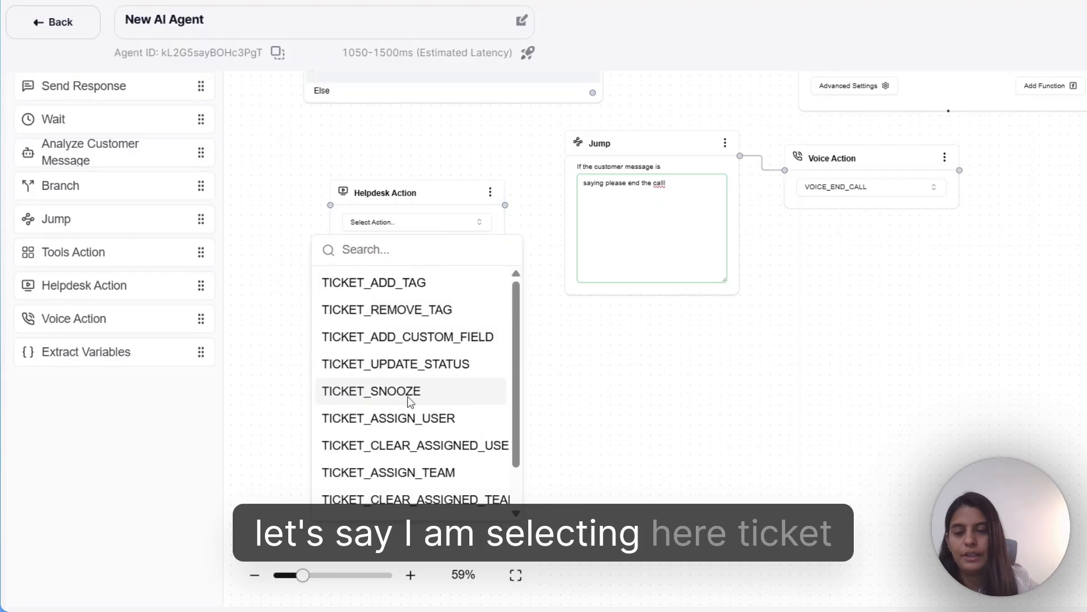
click(410, 396)
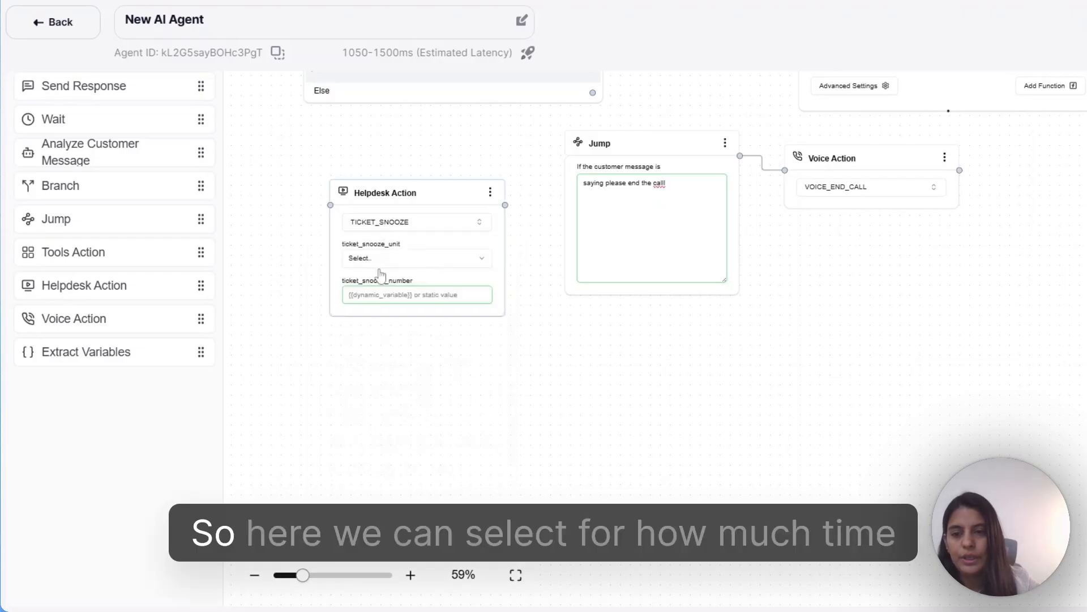
click(385, 259)
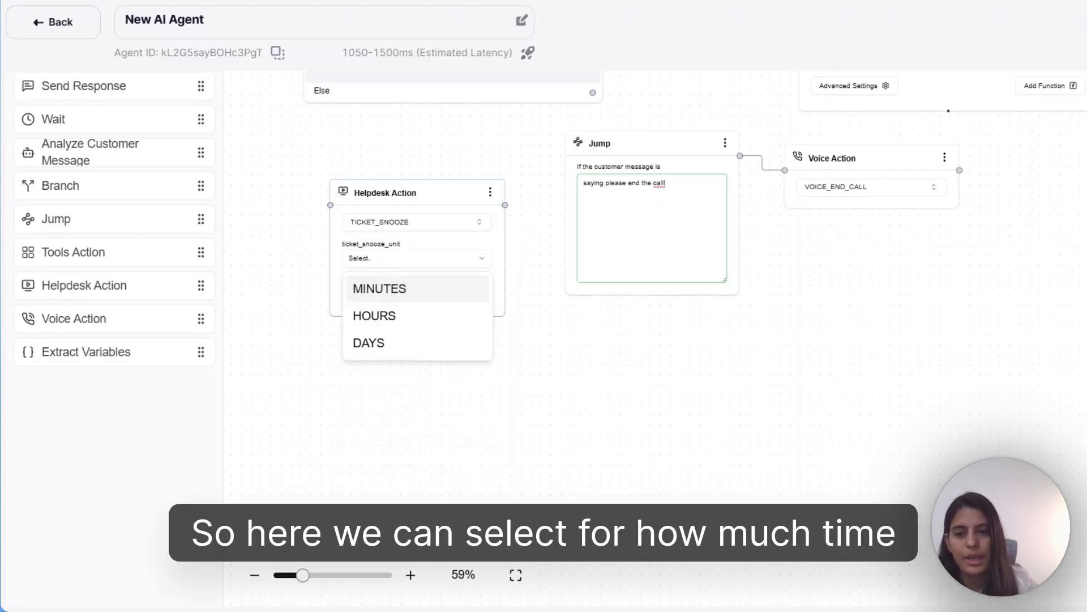
click(407, 323)
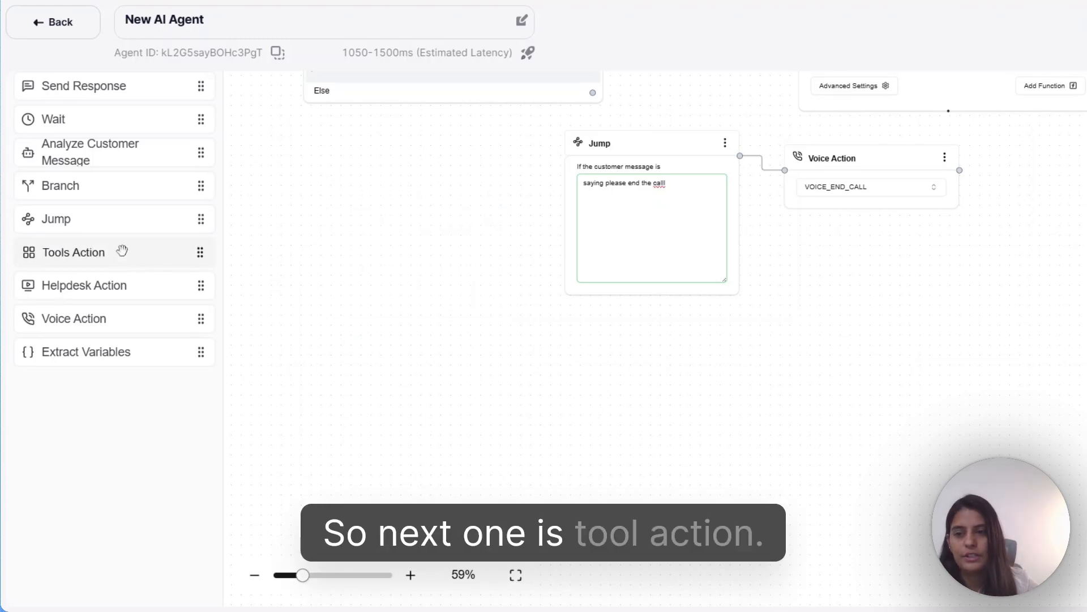
- Add a Tools Action node left of the Jump node running Hubspot's get_customer_list action
drag(122, 251, 623, 342)
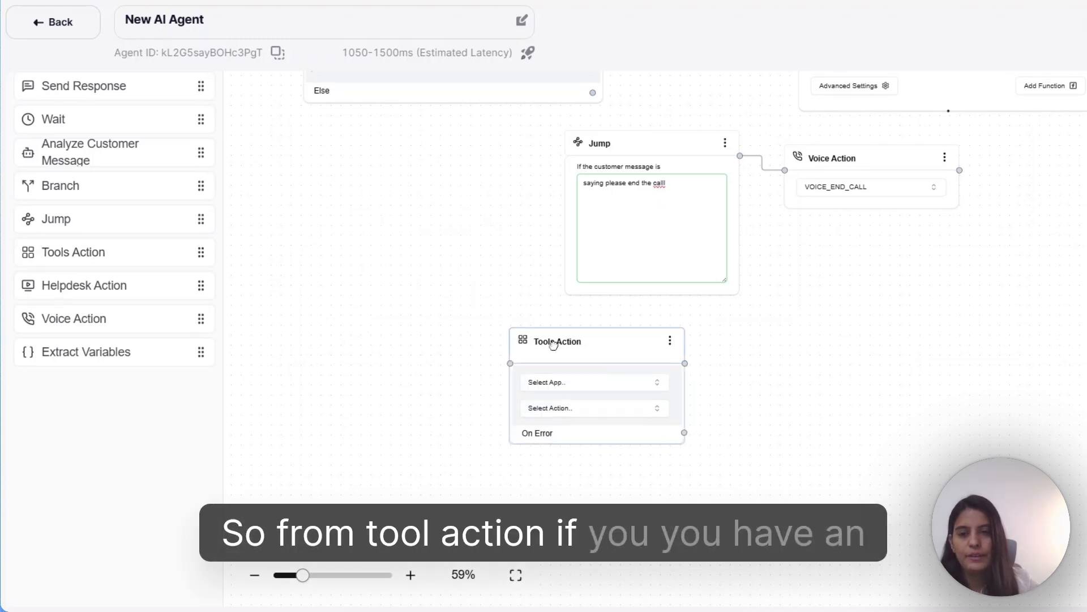
drag(553, 343, 447, 242)
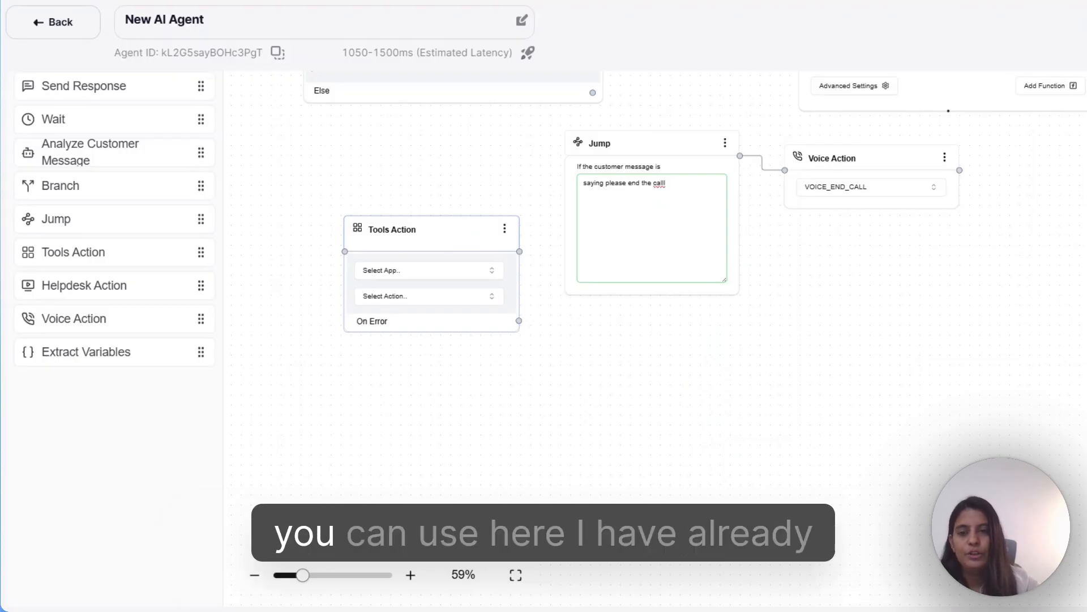
click(410, 275)
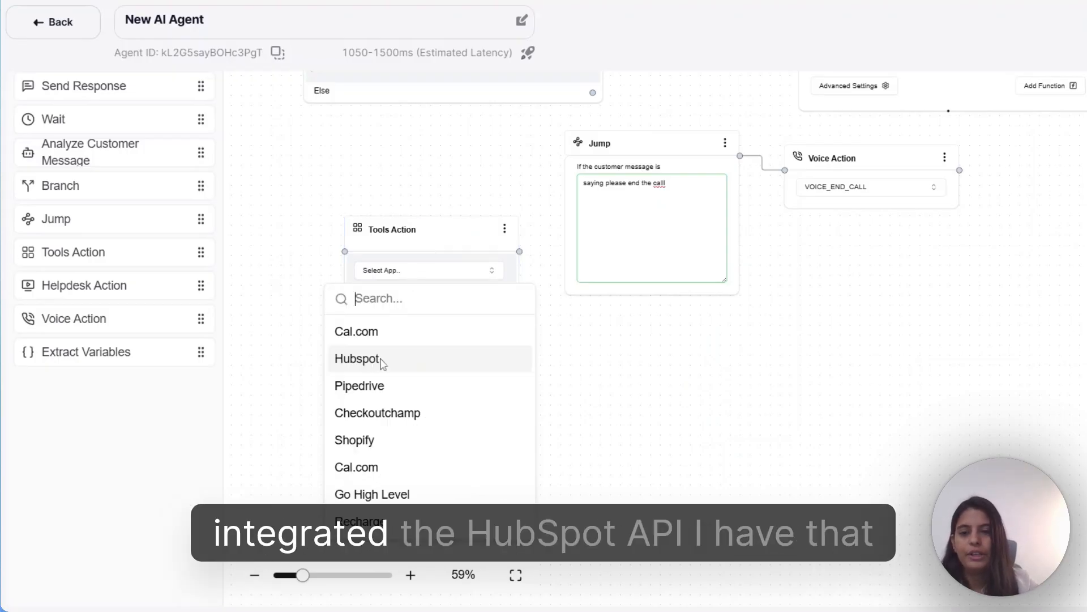
click(383, 360)
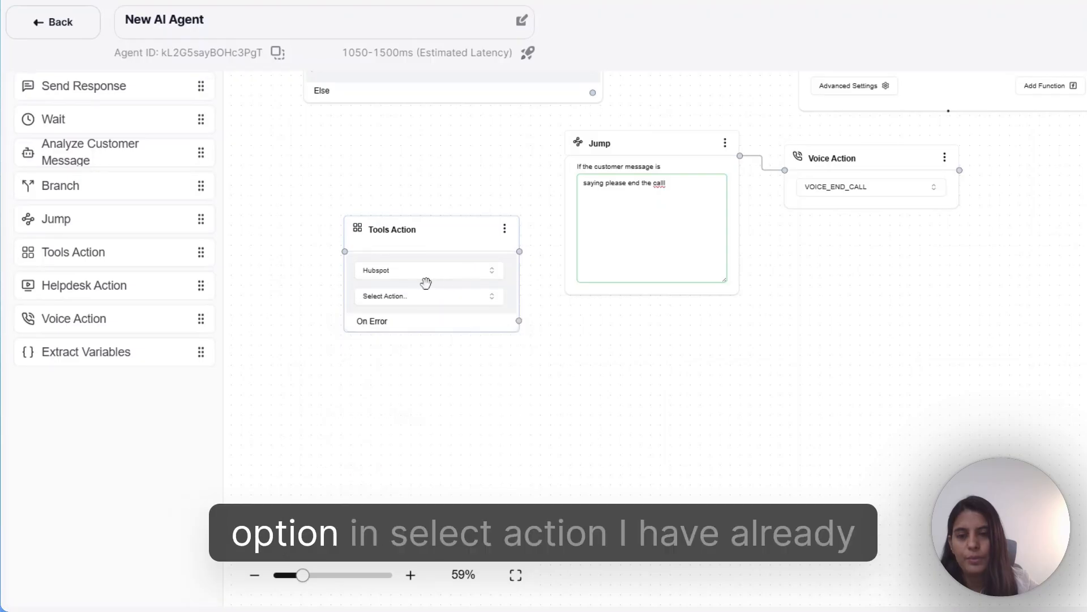
click(420, 304)
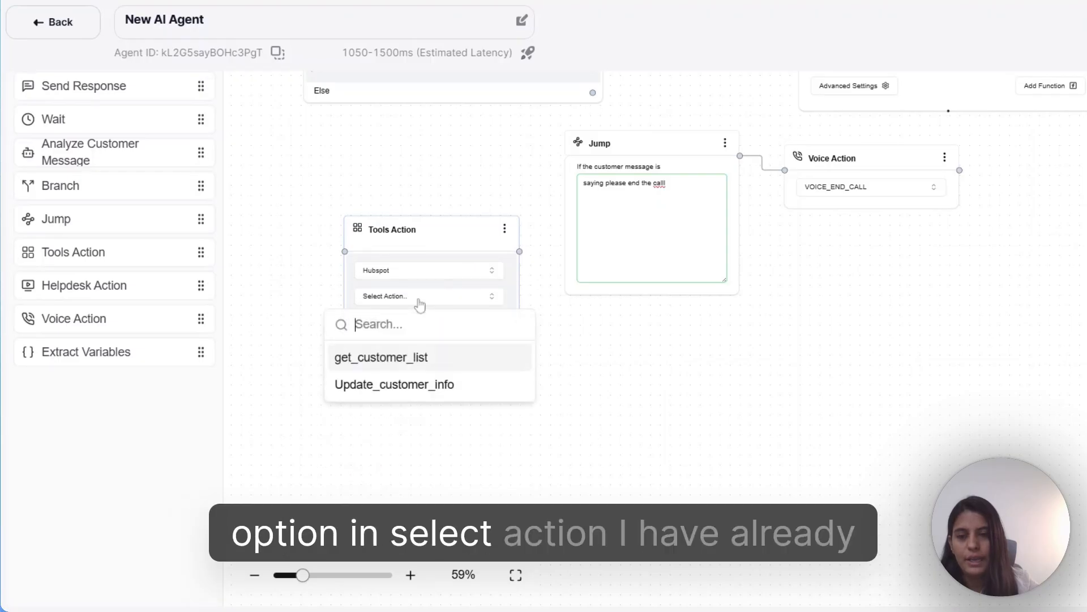
click(395, 363)
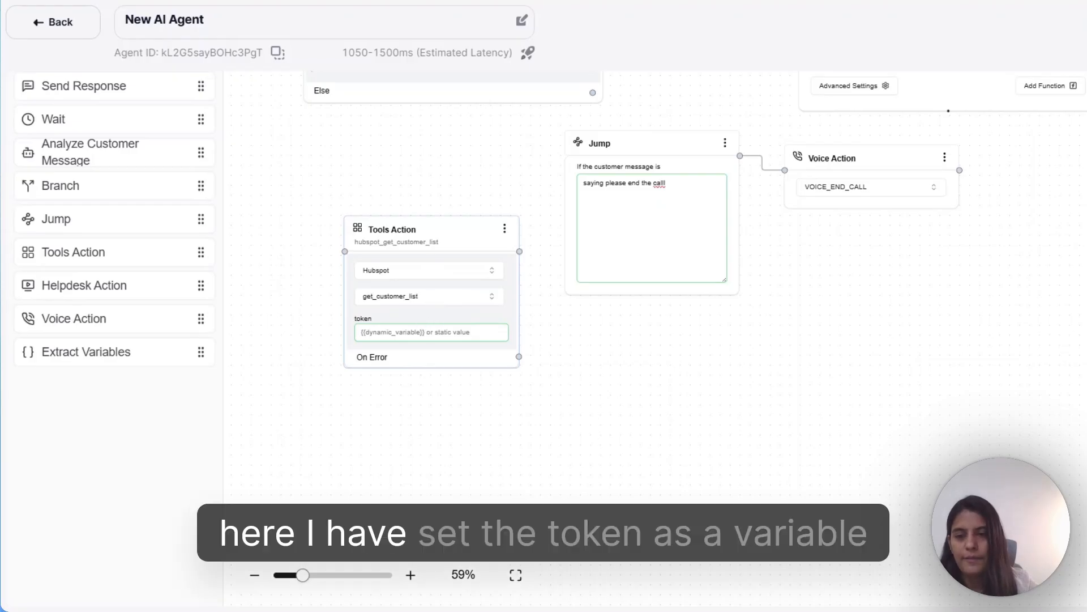
- Enter the HubSpot access token and move the Tools Action node up on the canvas
click(431, 332)
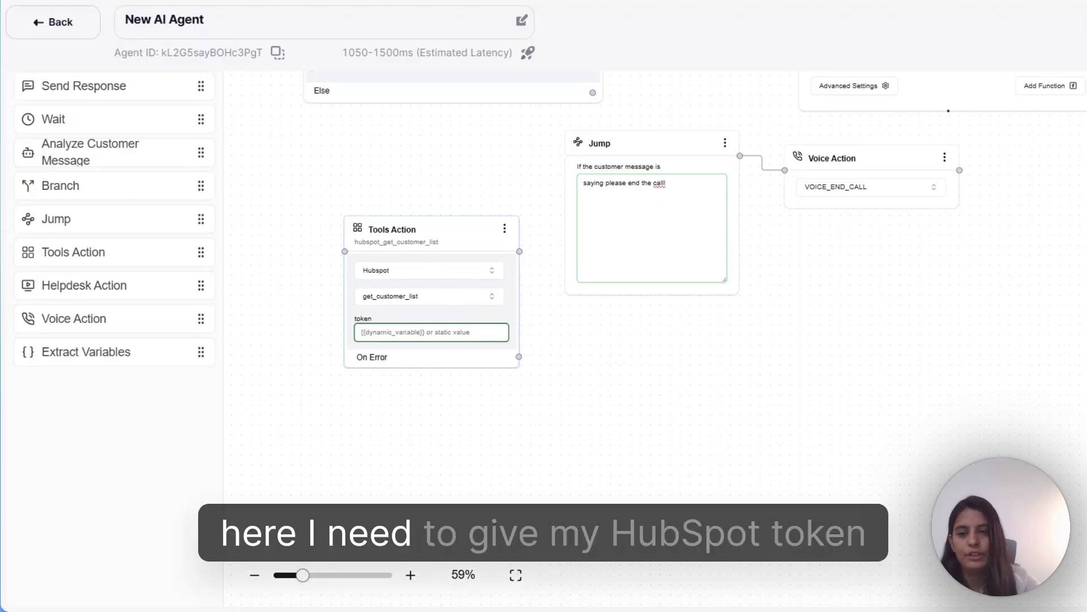
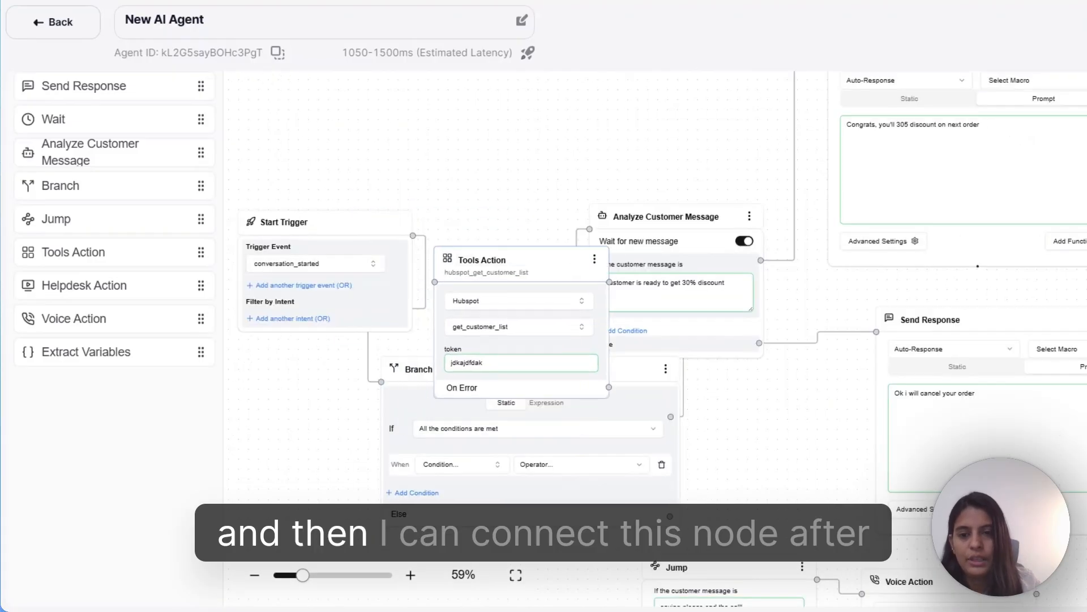
drag(520, 274, 527, 240)
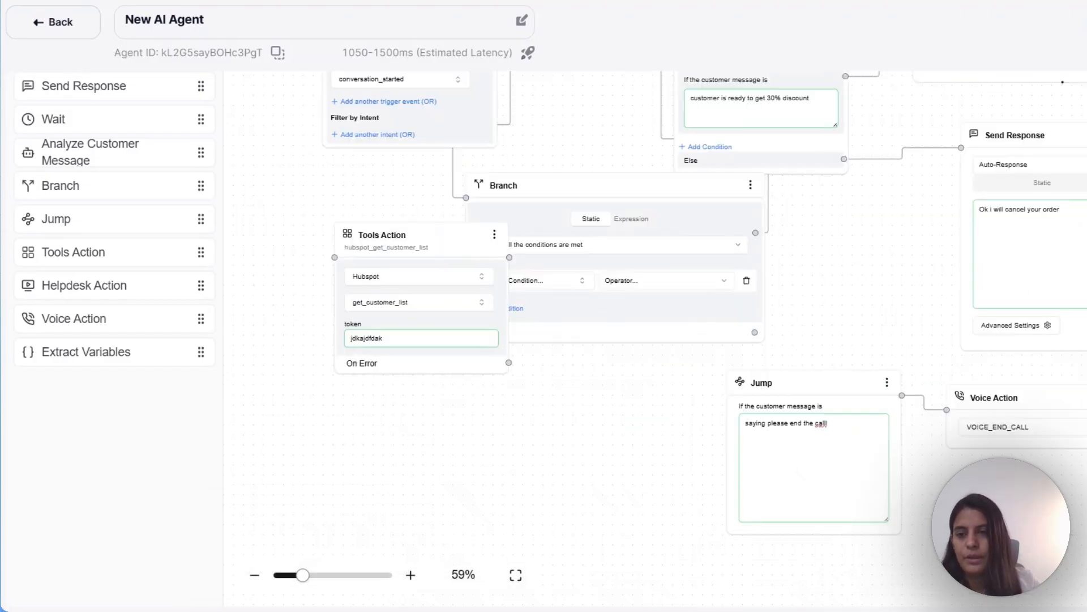
- Add an Extract Variables node with a variable named 'name' and begin its description with '{{'
click(121, 352)
click(582, 365)
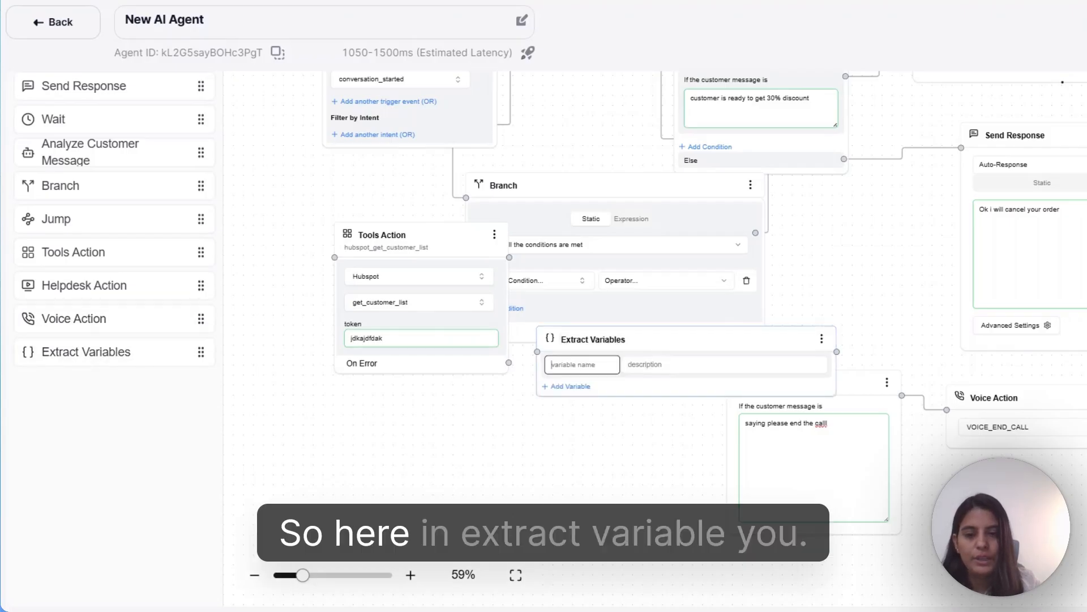
scroll(583, 366, up, 2)
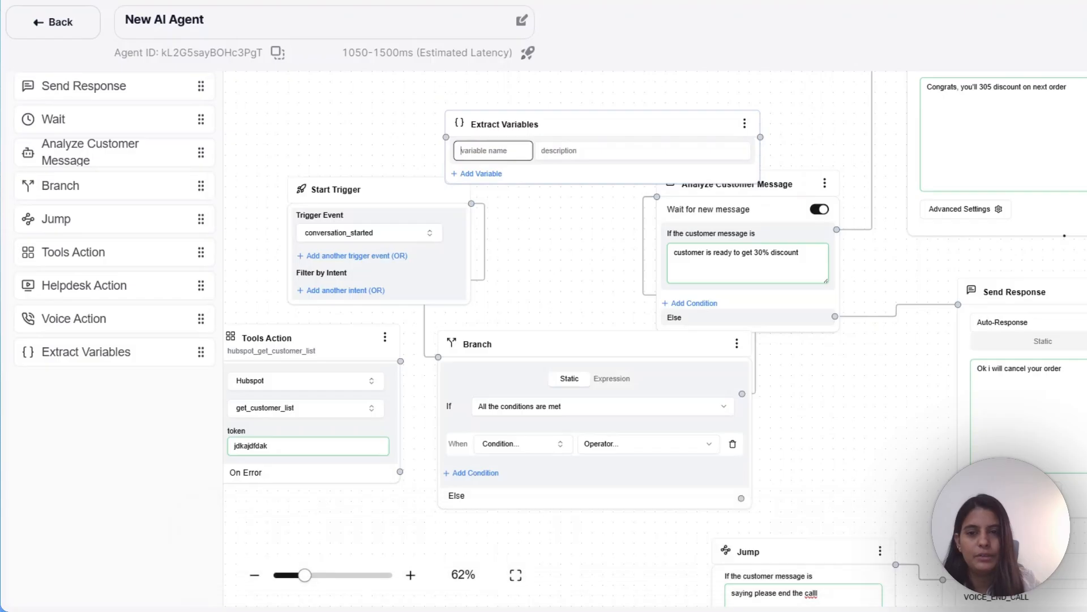
text(name)
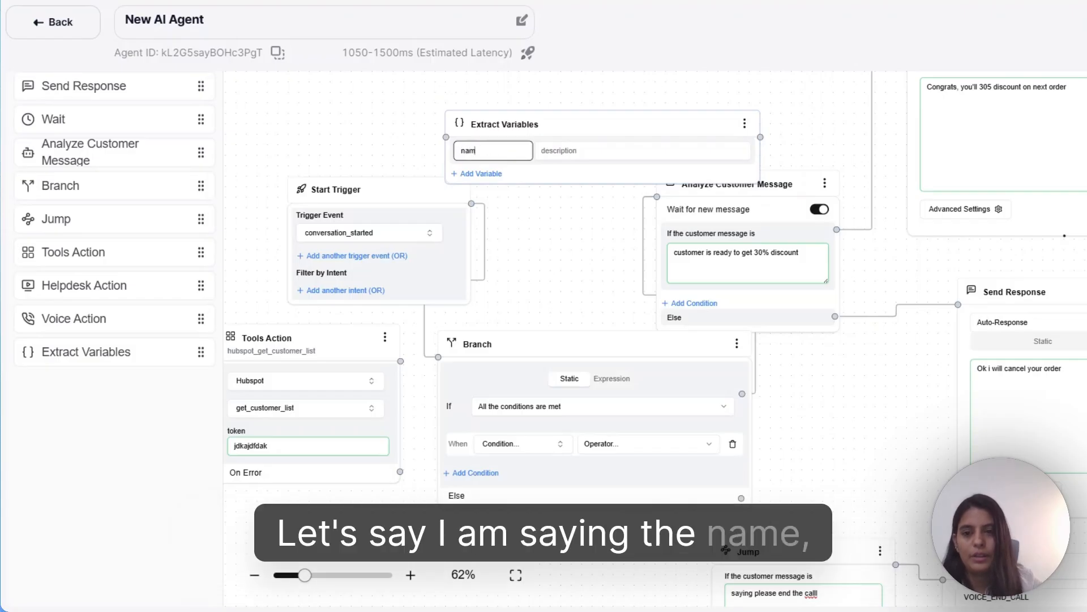
key(Tab)
text({{)
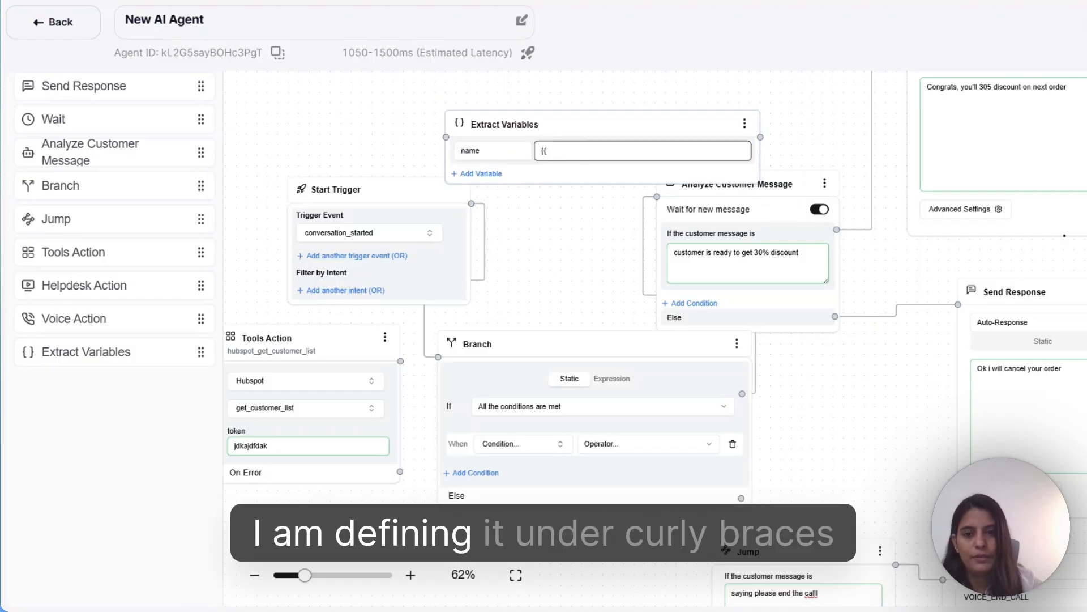